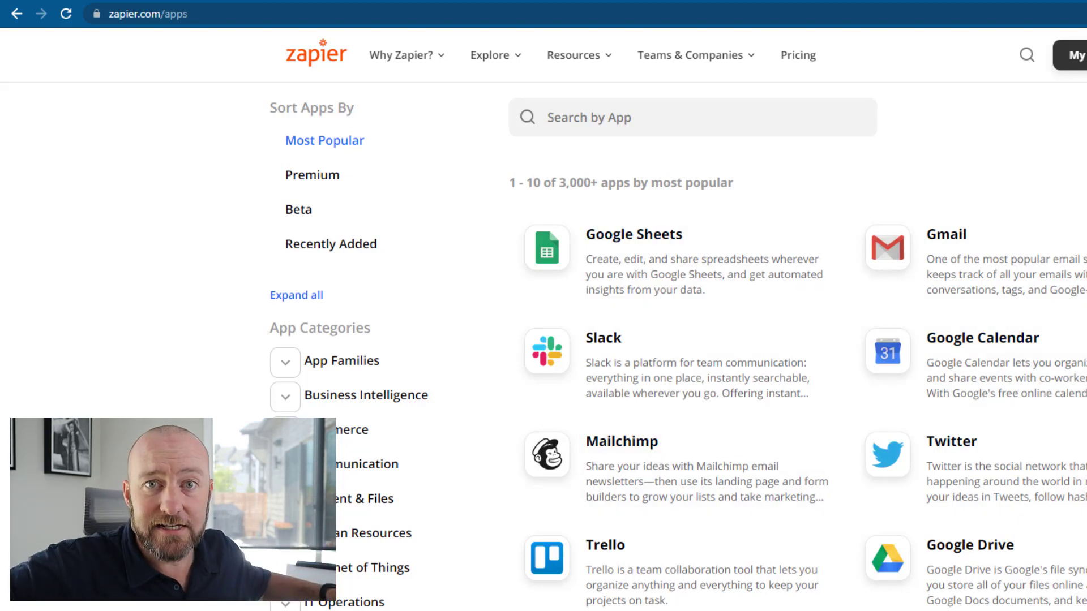
Step: Search Zapier's app directory for 'calen' to list calendar apps like Google Calendar and Calendly
click(606, 117)
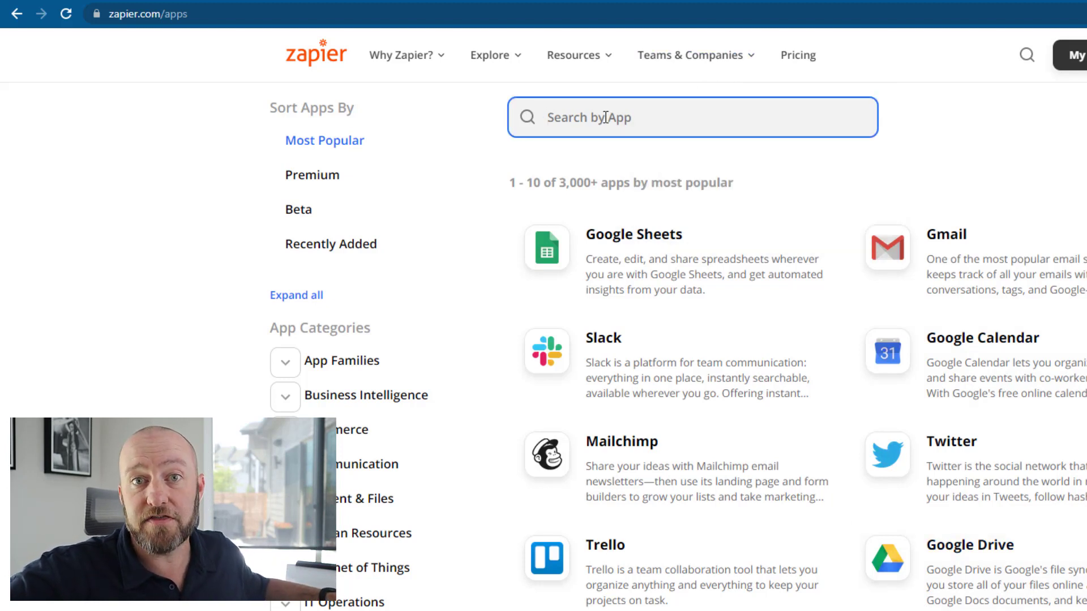
text(calen)
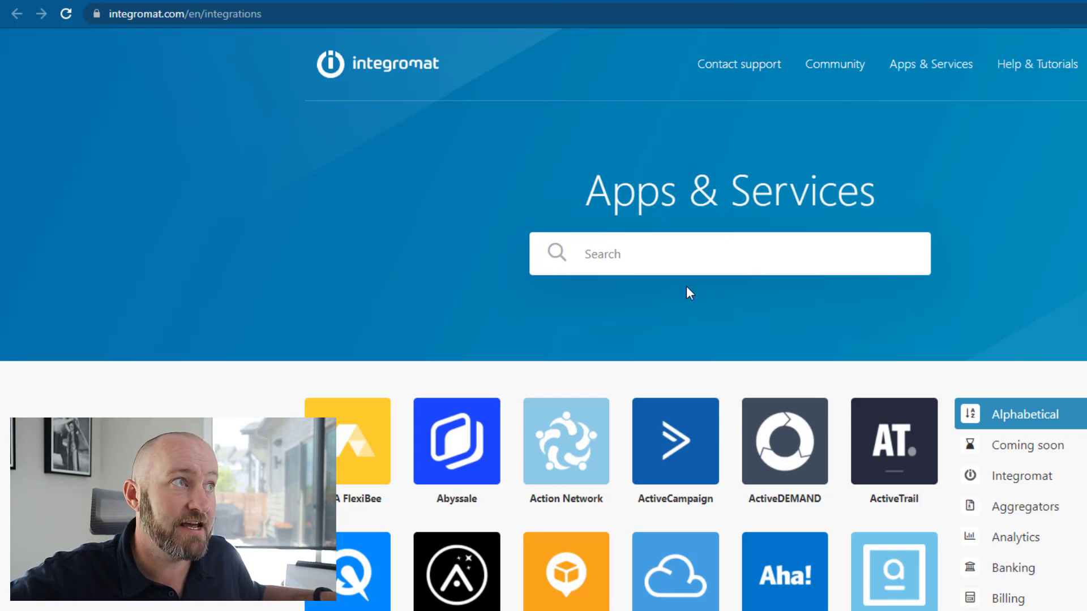
Step: Search the Integromat app catalogue for 'cal' to show Calendly, CallRail and similar apps
scroll(576, 513, down, 4)
scroll(566, 517, down, 12)
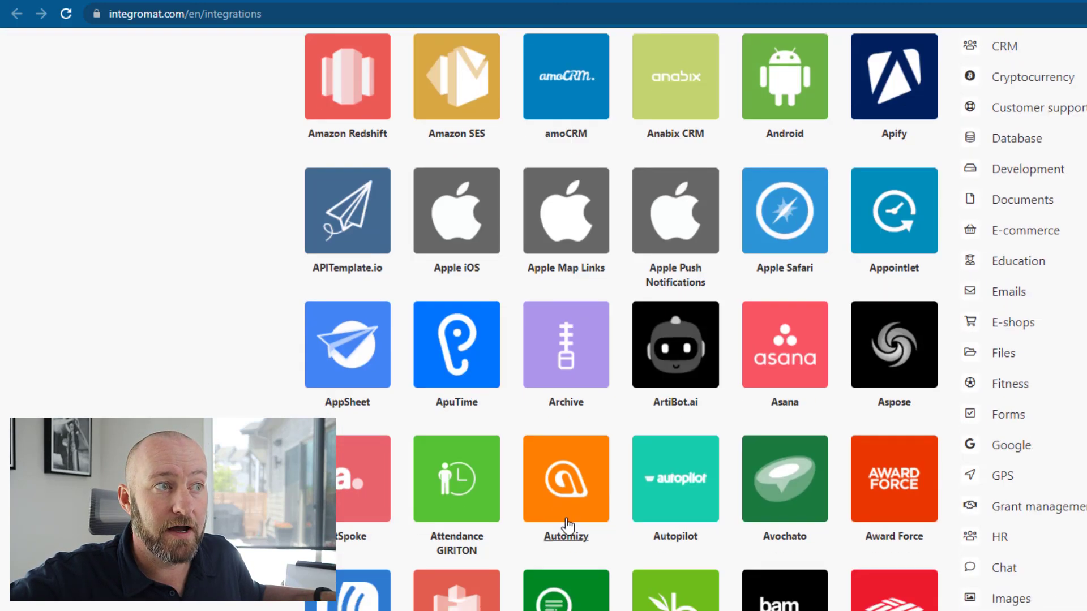
scroll(554, 521, up, 15)
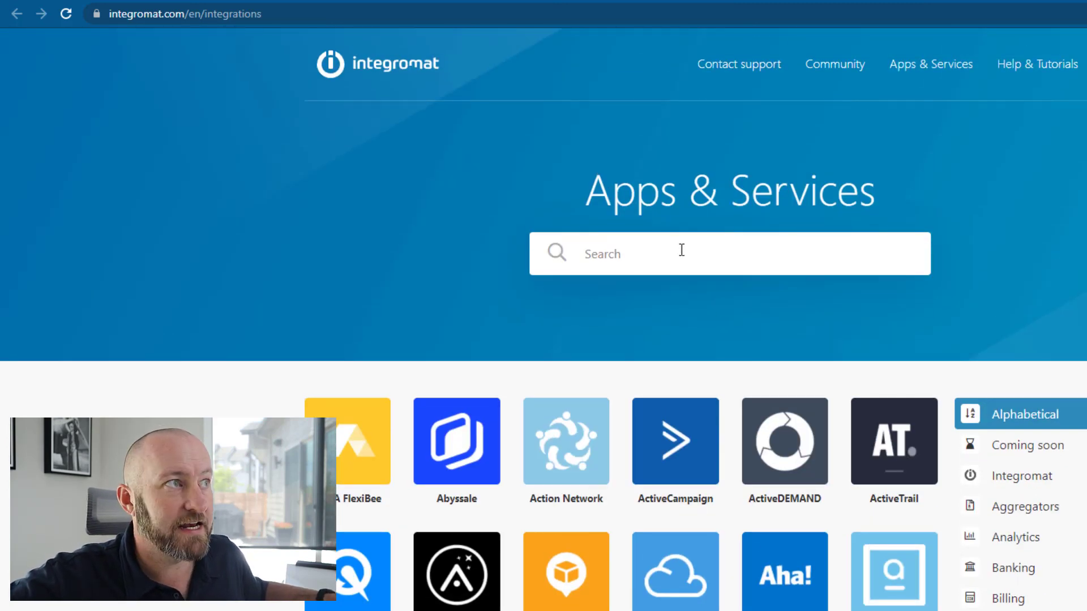
click(679, 249)
text(cal)
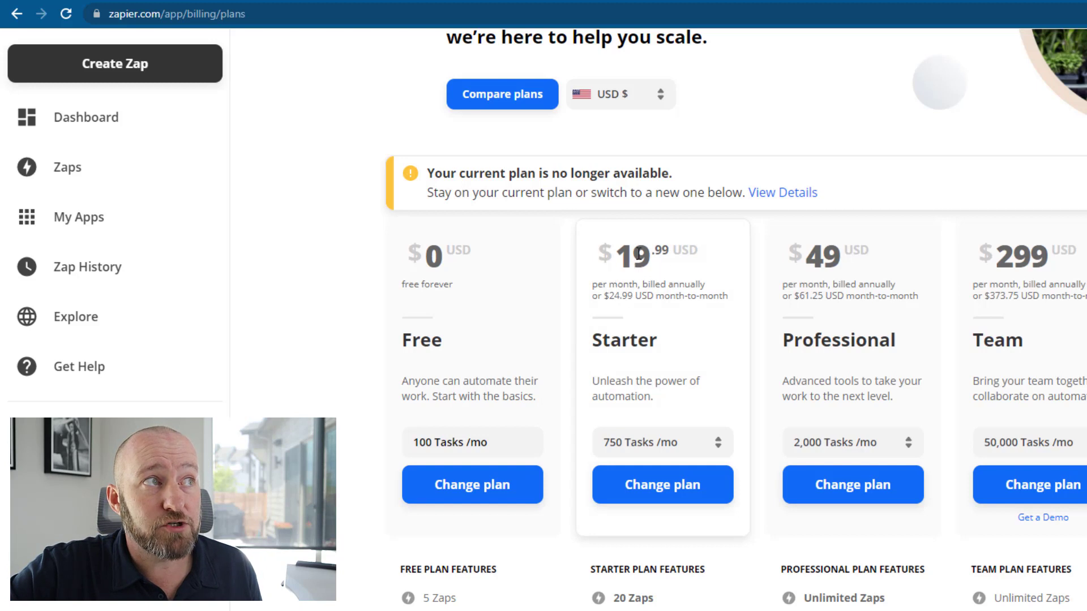
drag(598, 283, 648, 296)
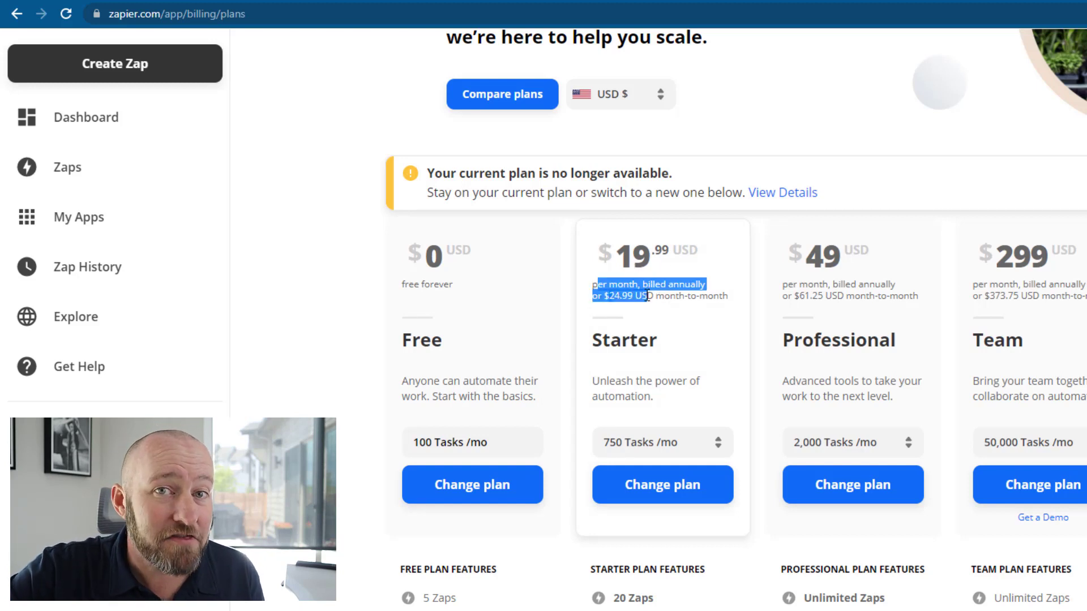
click(648, 296)
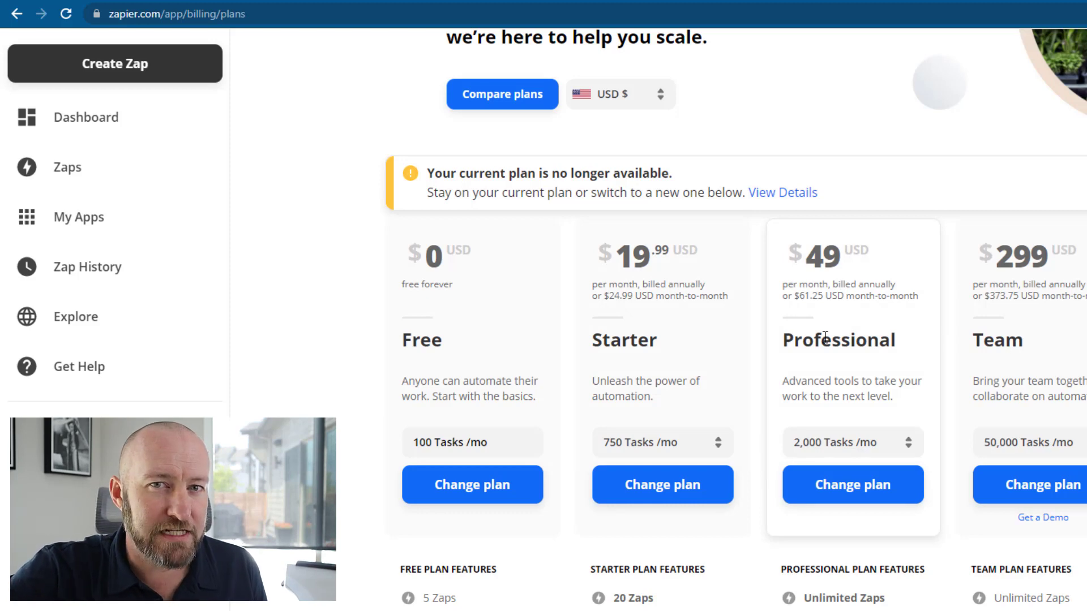
scroll(824, 339, down, 3)
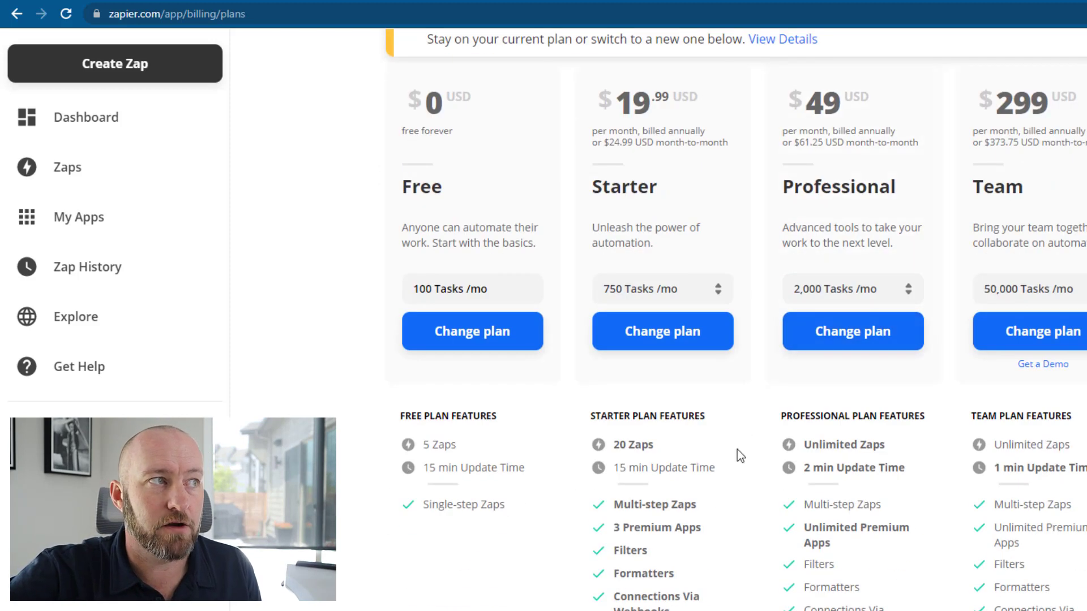
mouse_move(674, 449)
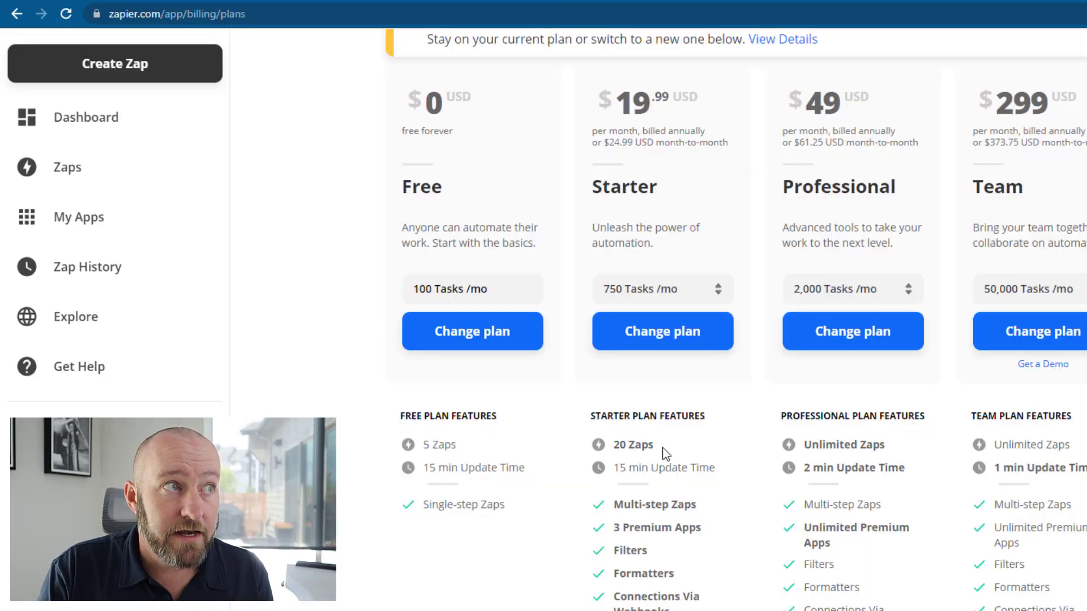
mouse_move(672, 473)
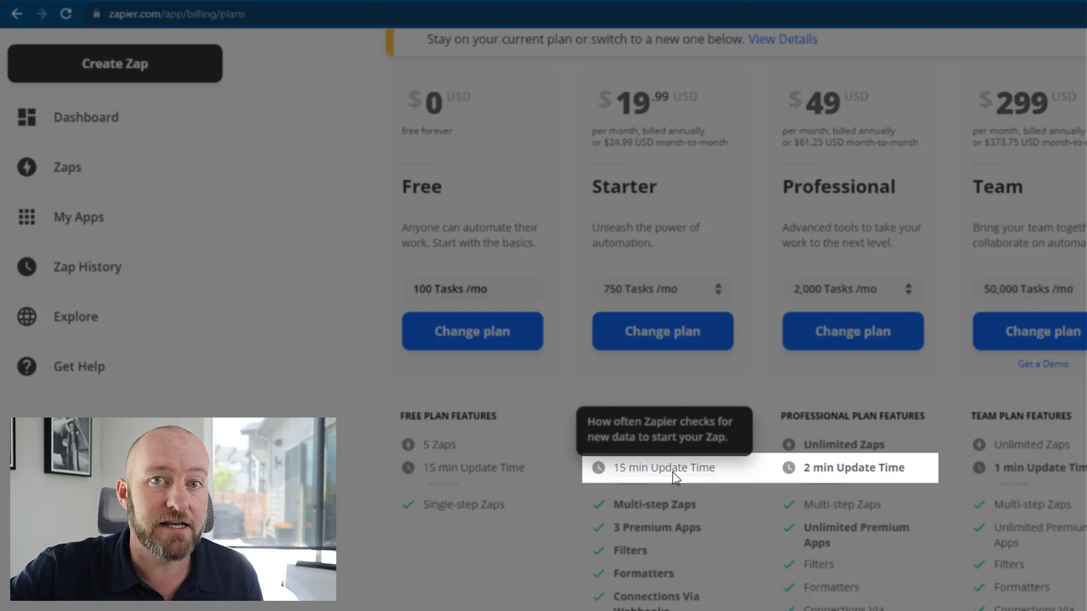
mouse_move(878, 470)
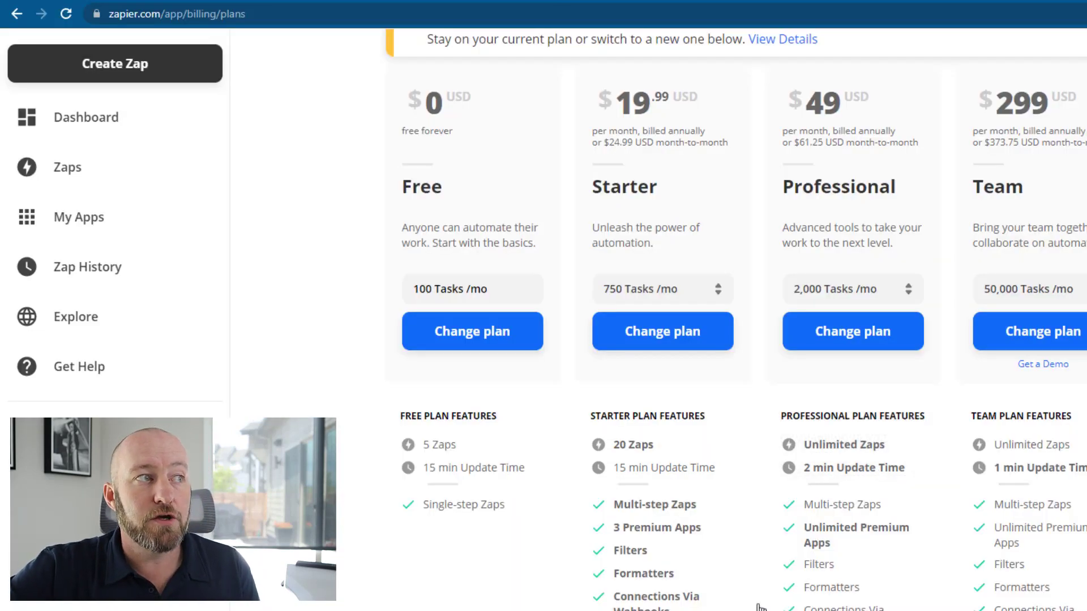
mouse_move(664, 540)
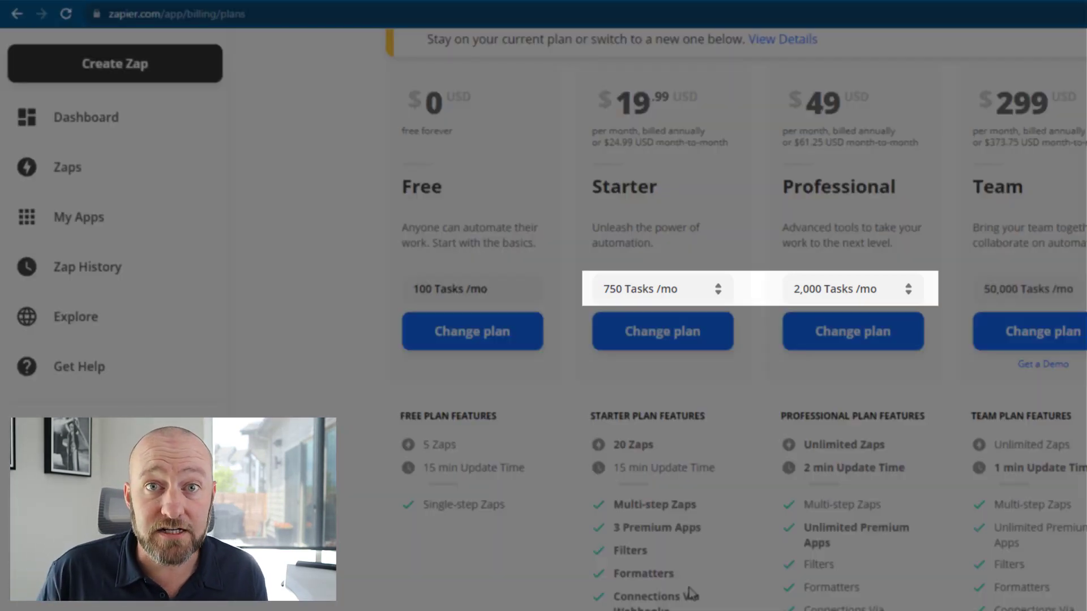
Step: Review the Starter plan's task volume options, leaving it at 750 Tasks
click(648, 289)
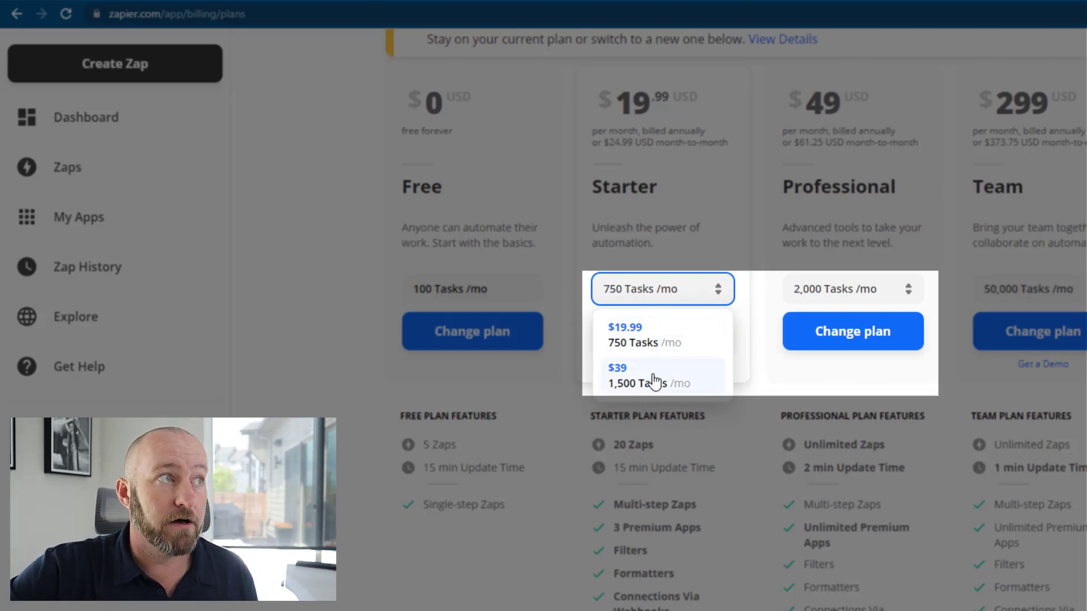
click(679, 229)
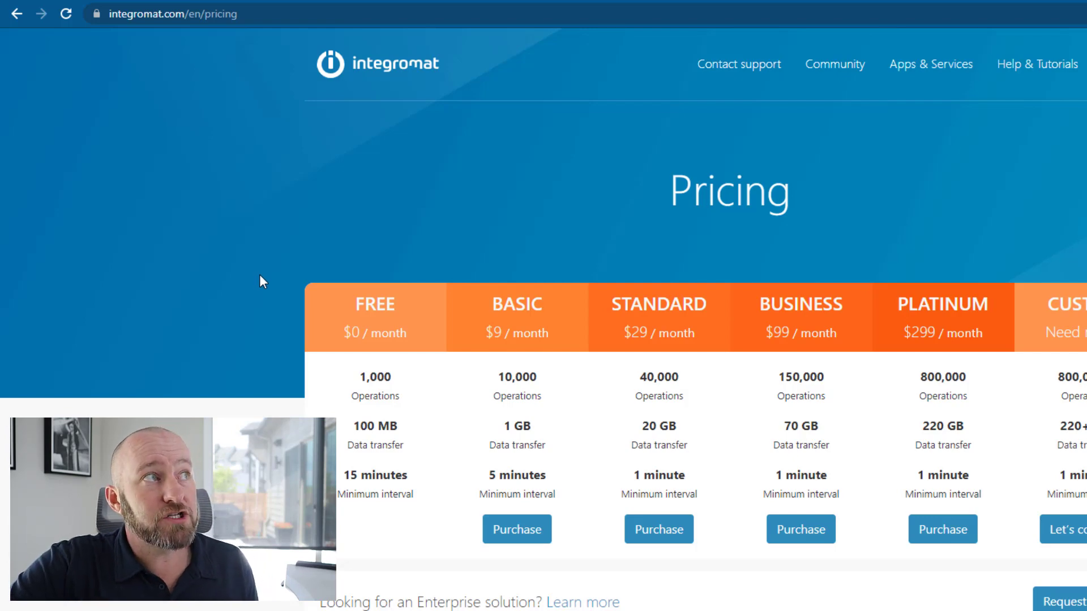
Step: Scroll down through Integromat's detailed pricing comparison
scroll(227, 305, down, 10)
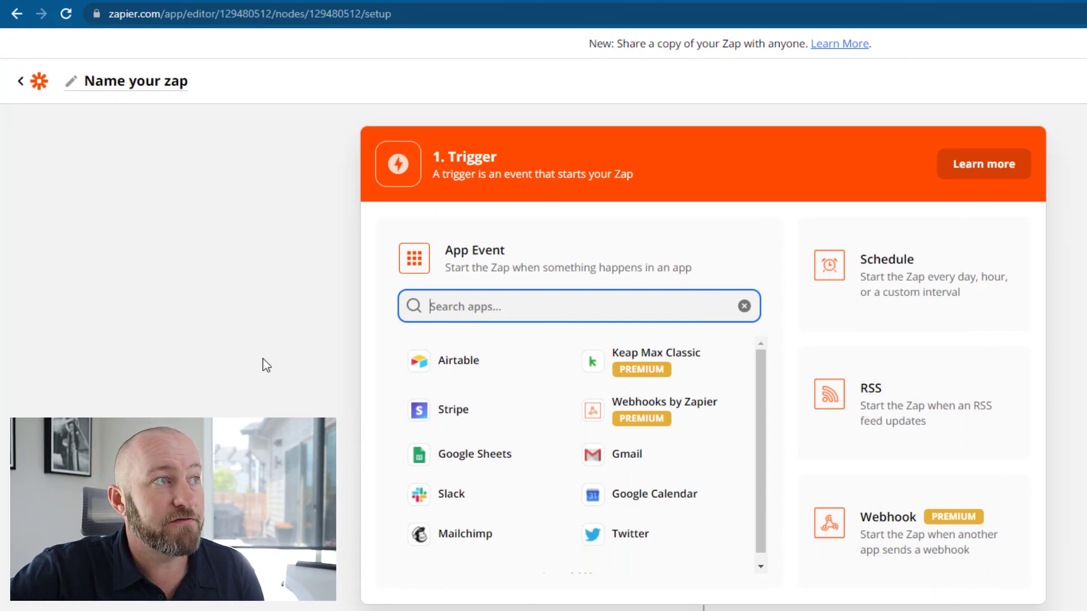
Step: Make Webhooks by Zapier the trigger, add a Paths by Zapier action, and edit Path A
click(647, 422)
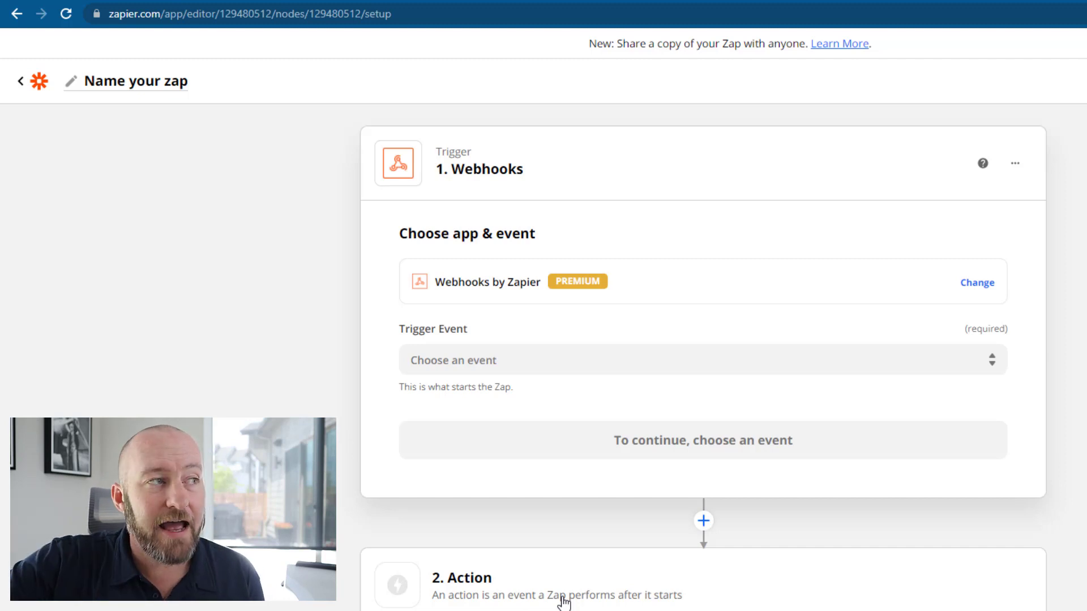
click(562, 599)
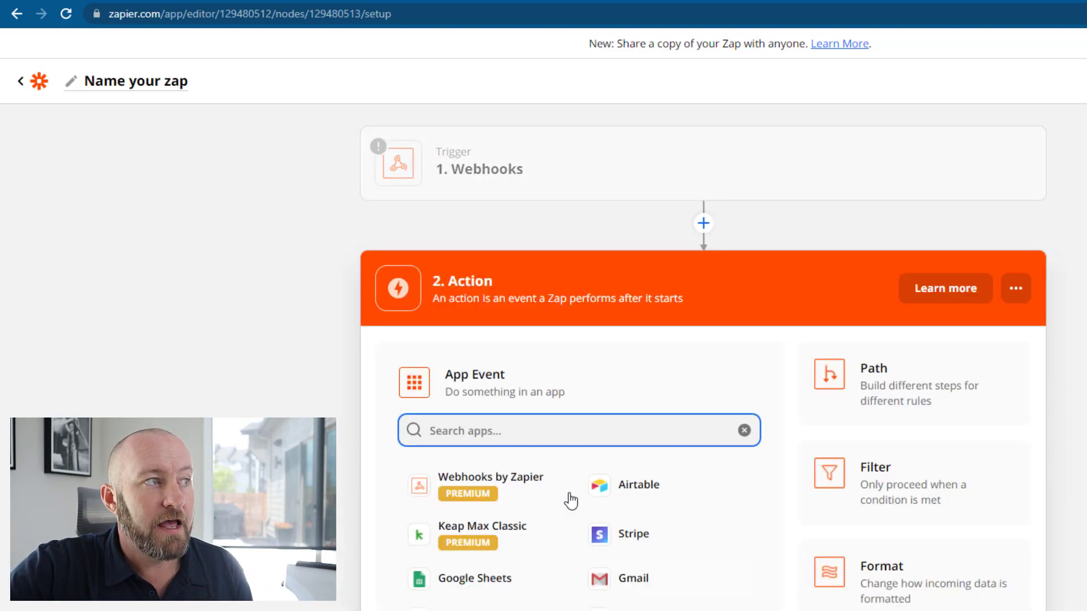
text(pa)
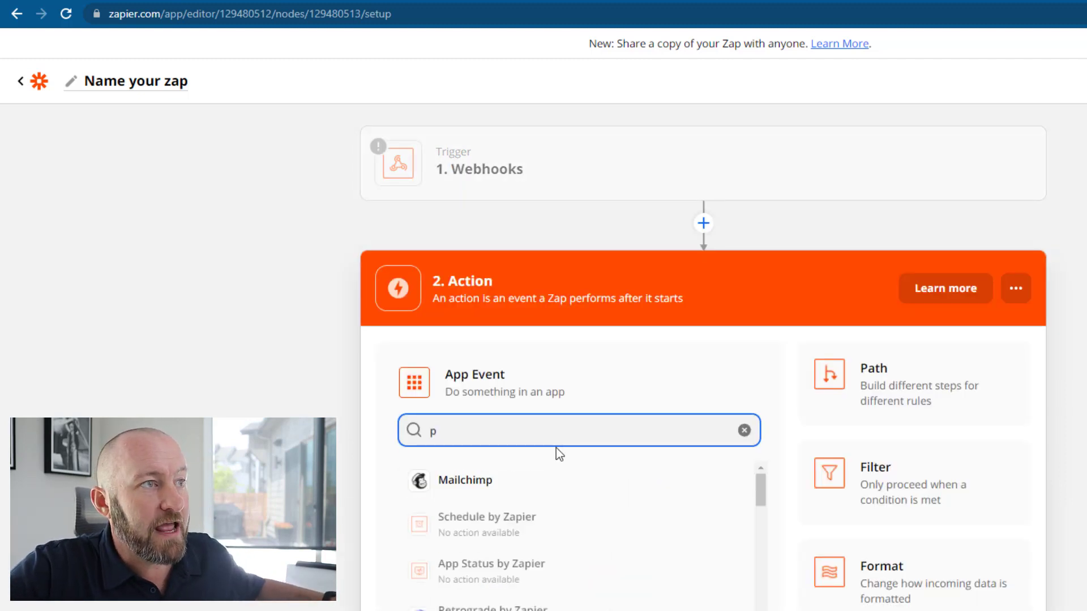
click(497, 575)
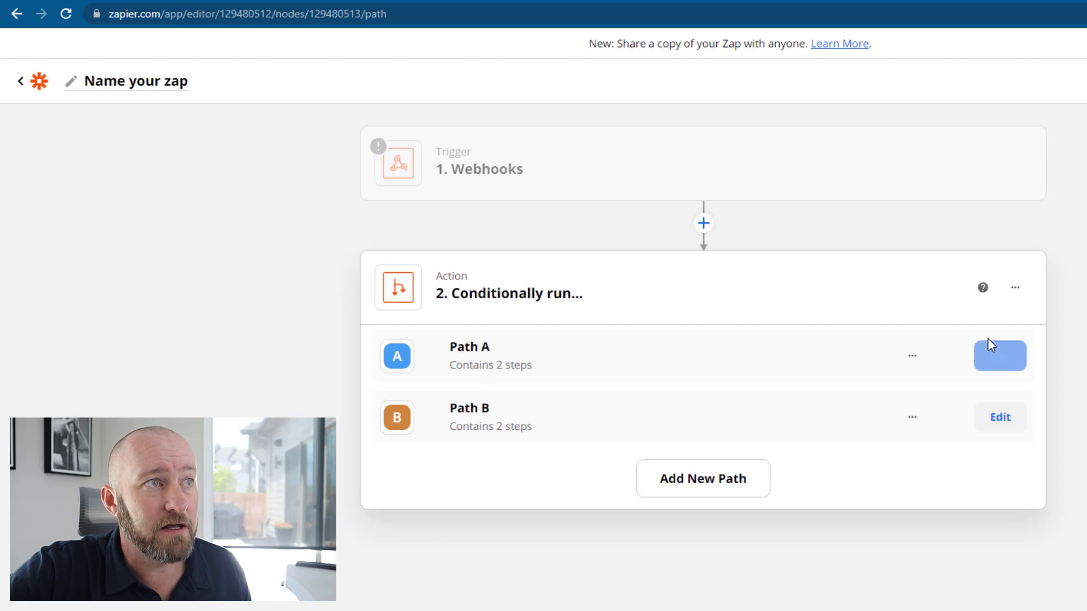
click(996, 347)
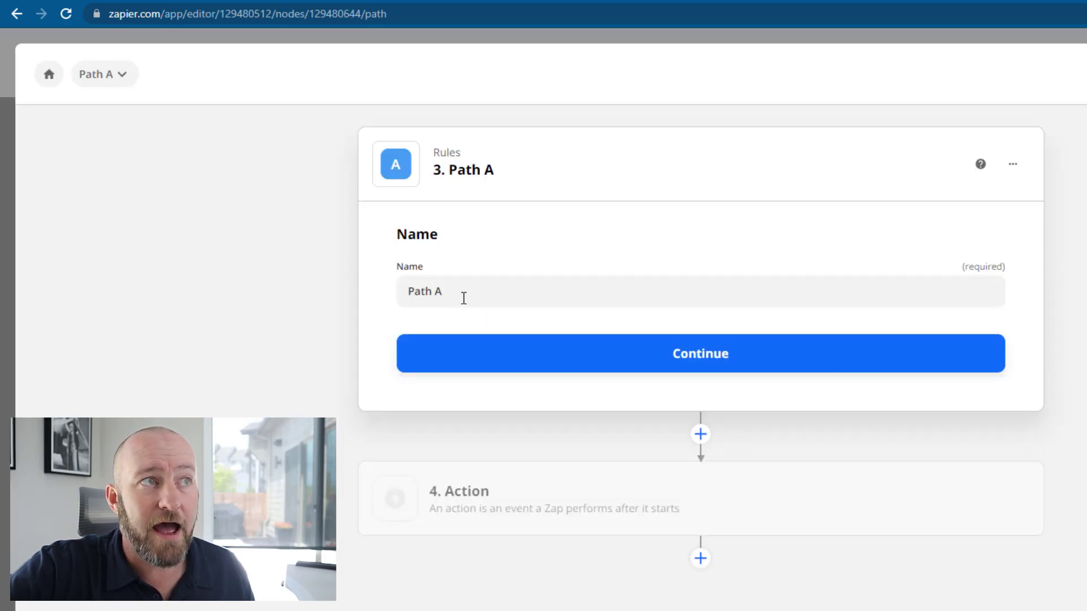
Step: Keep Path A's name, leave its rules empty, and set Airtable as its action app
click(569, 362)
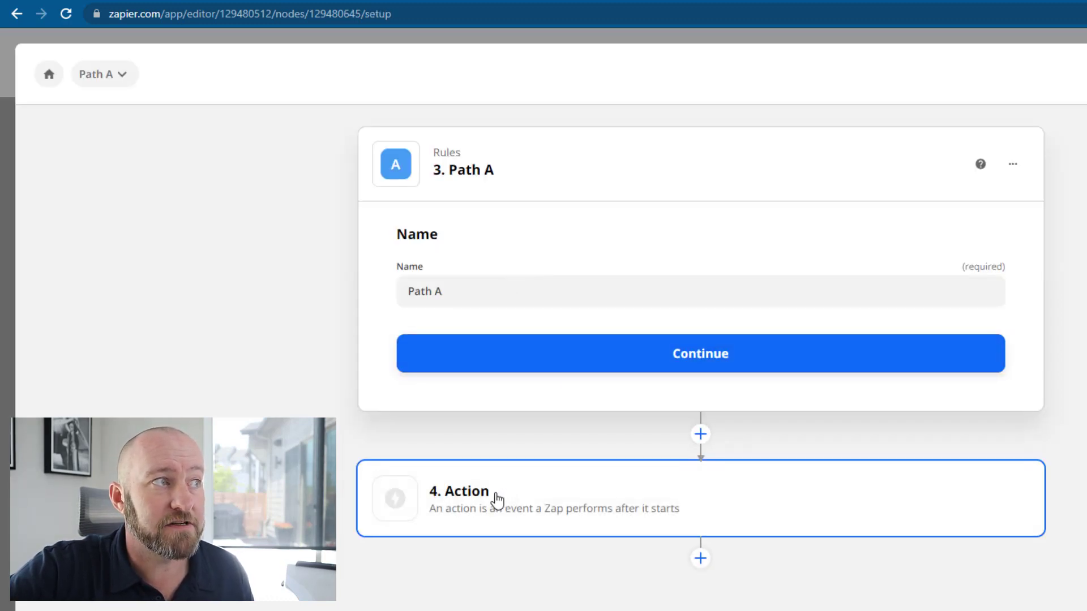
click(470, 190)
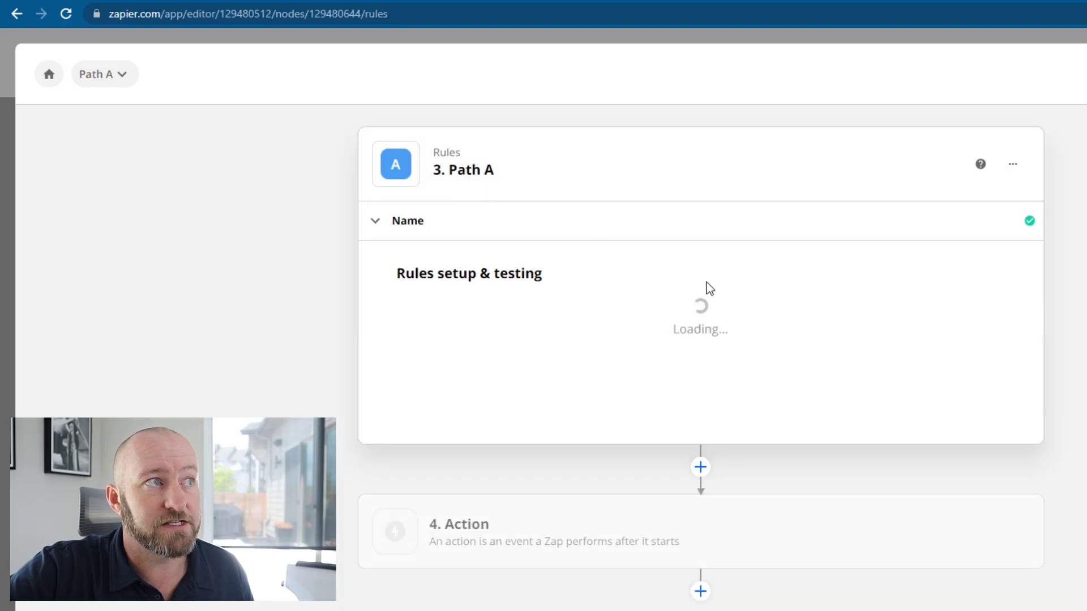
click(460, 338)
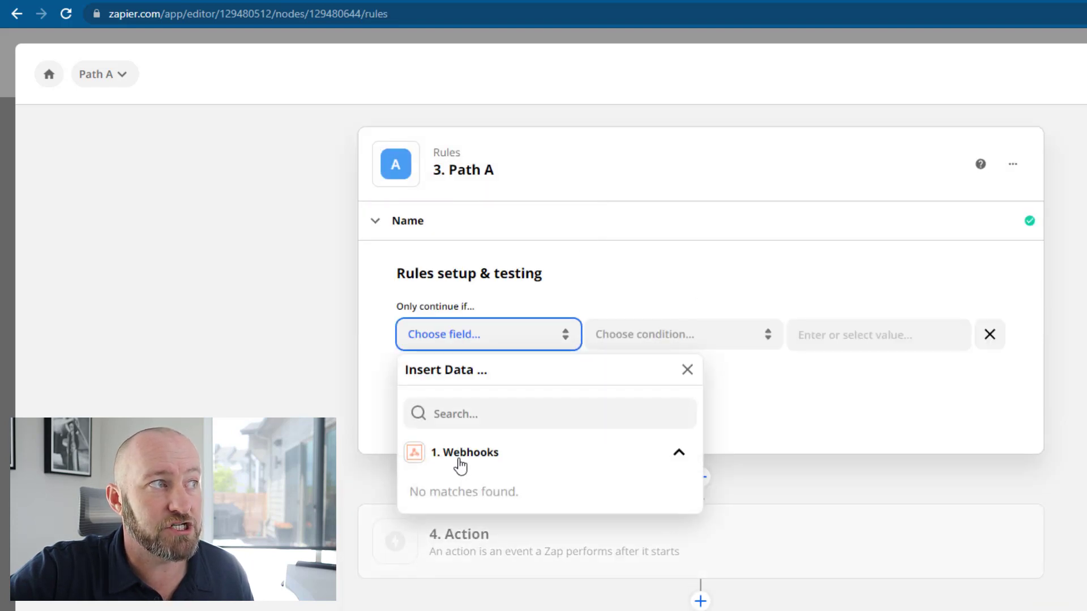
click(460, 463)
key(Escape)
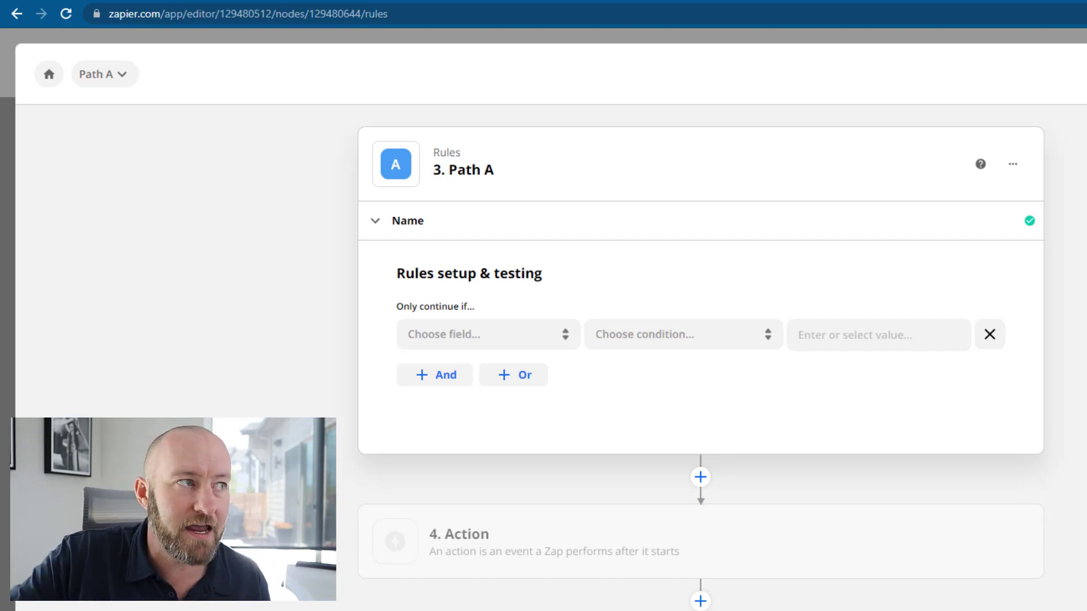
click(473, 536)
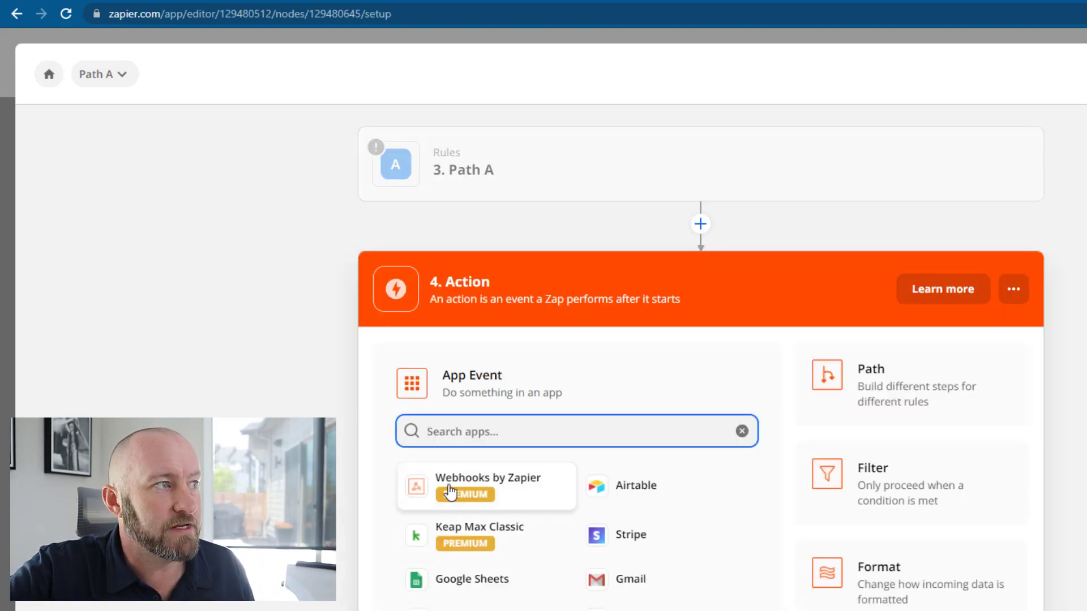
click(616, 494)
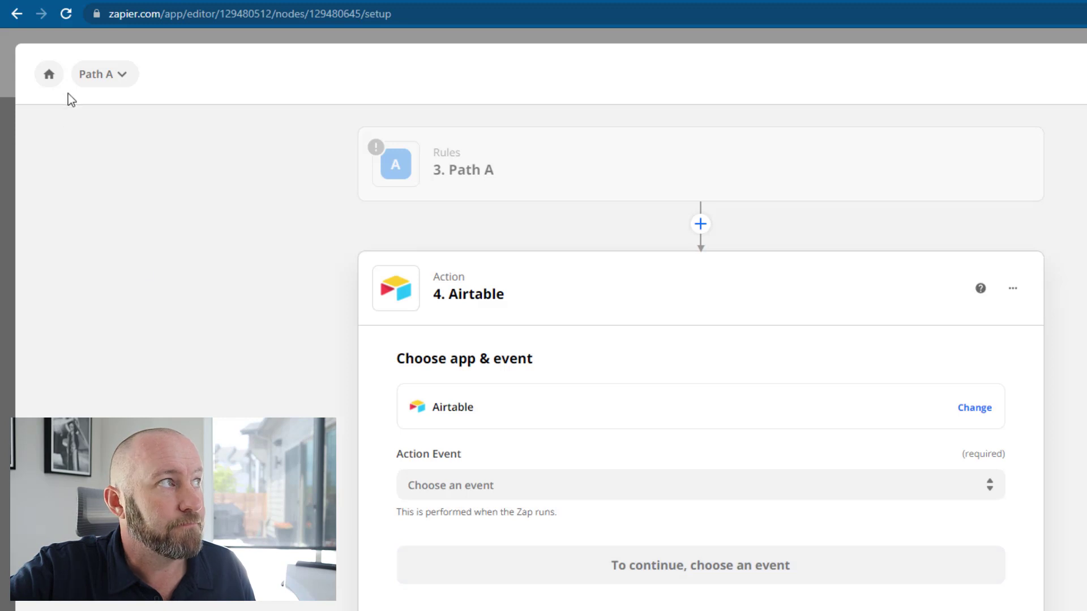
Step: Switch to Path B, keep its name and empty rules, and set up its step 6 action
click(118, 79)
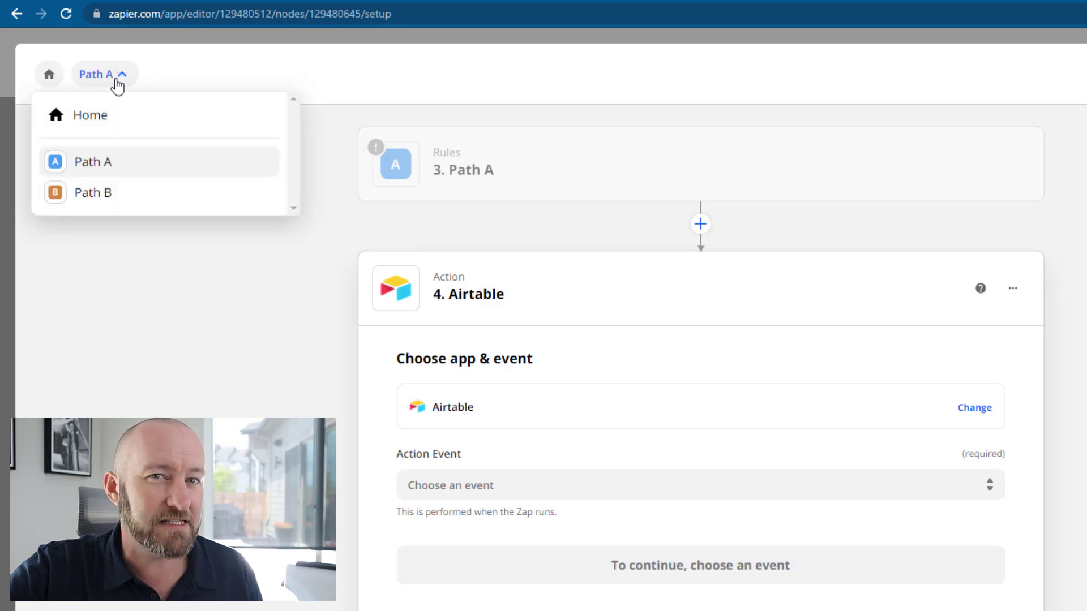
click(132, 195)
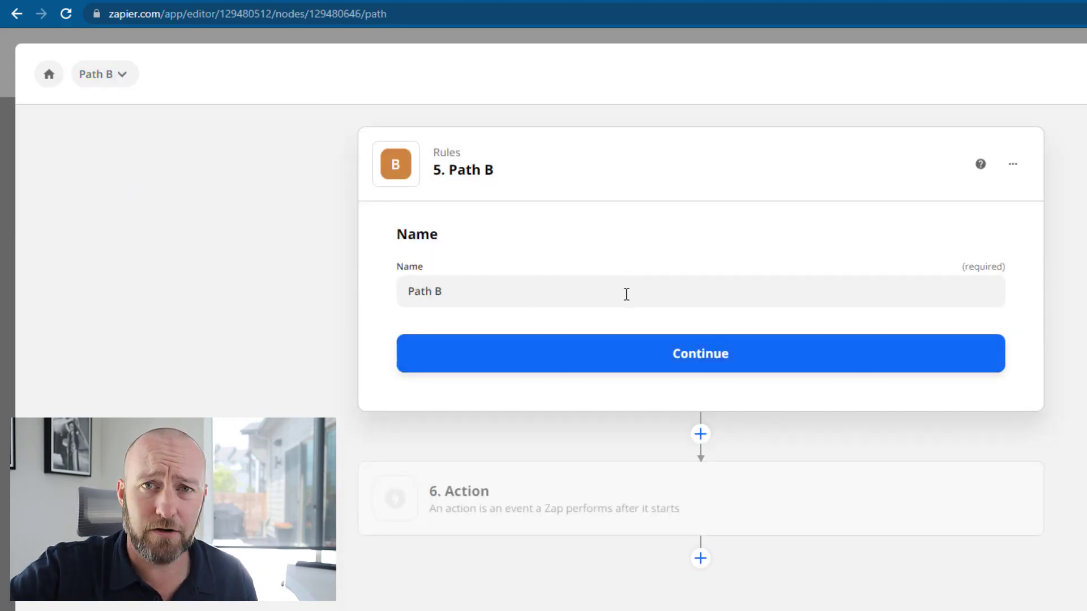
click(492, 301)
click(535, 352)
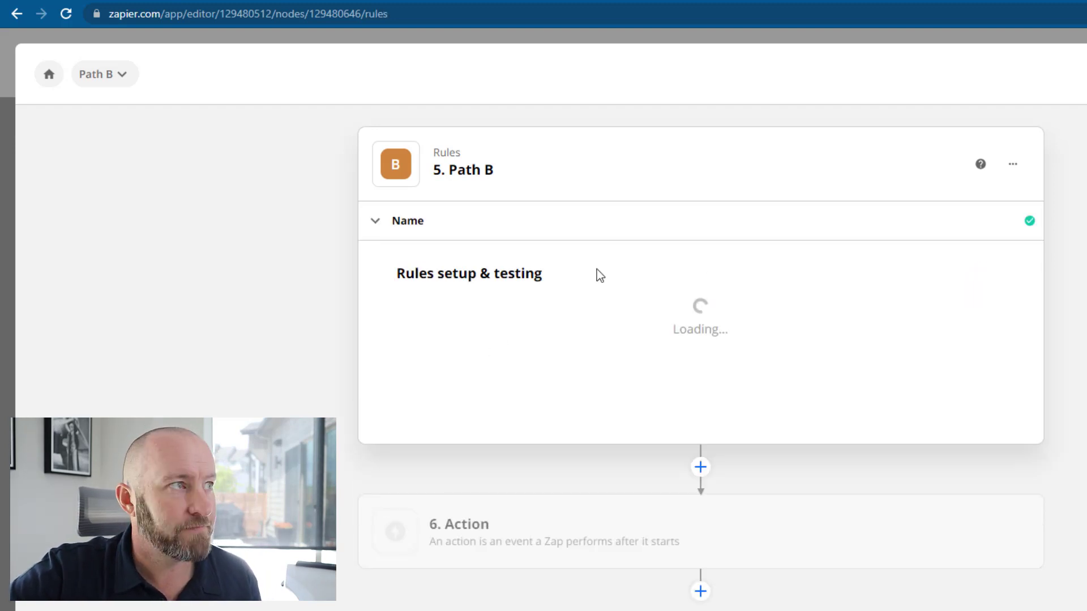
click(472, 350)
click(460, 458)
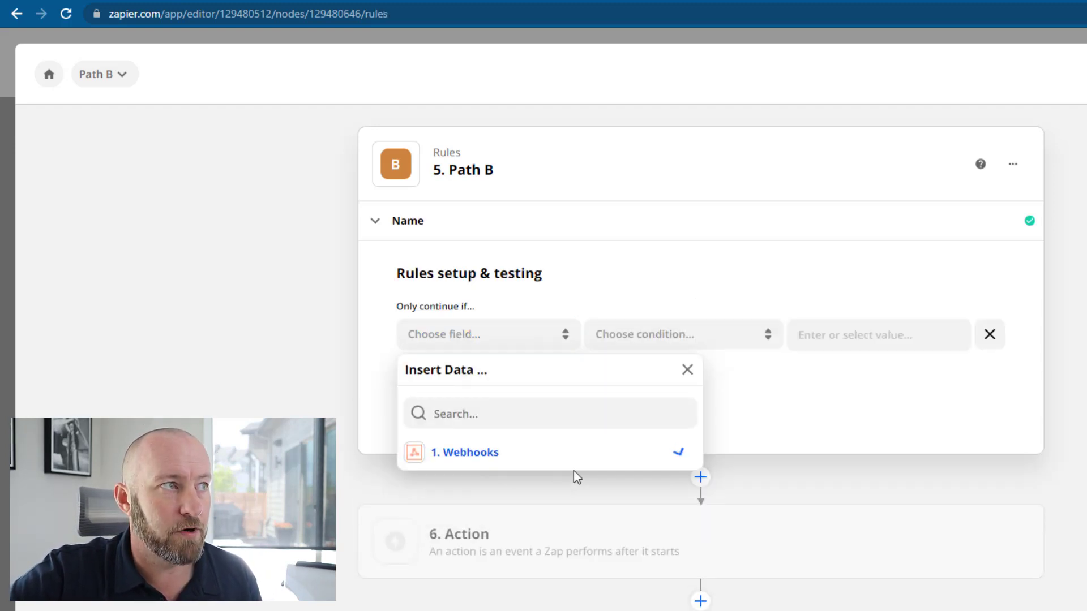
click(443, 548)
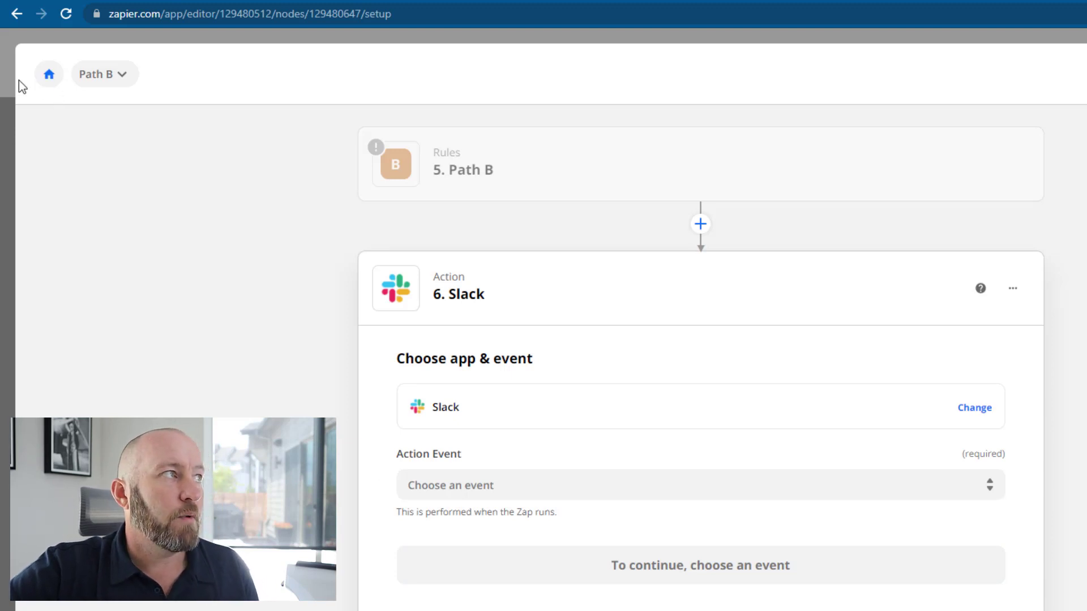
Step: Return from the path editor to the Zap overview
click(51, 77)
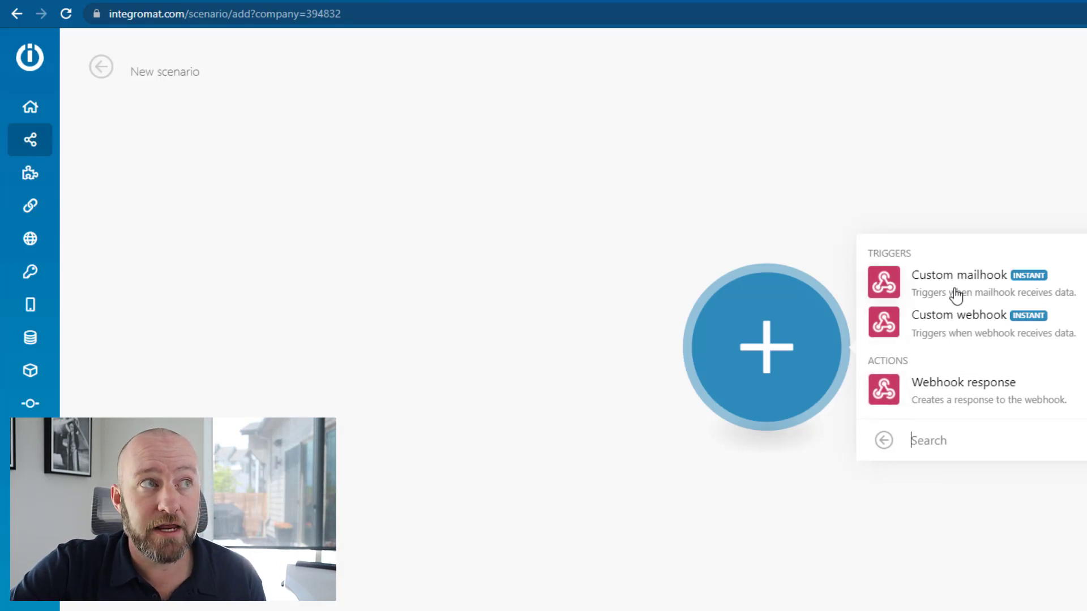
Step: Add a Custom webhook trigger named Webhooks and close its settings panel
click(961, 329)
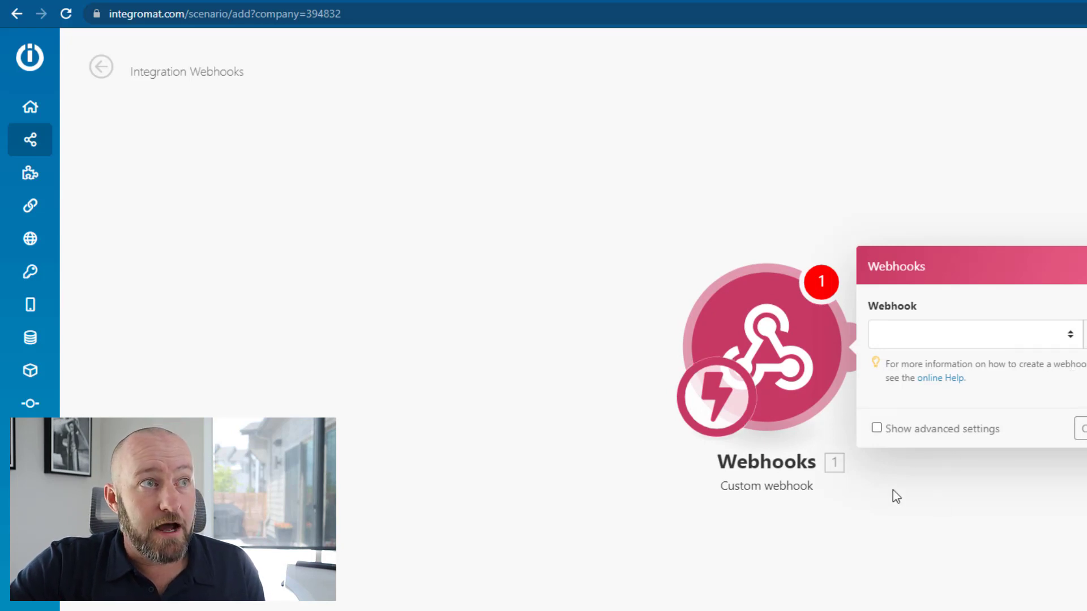
click(1026, 506)
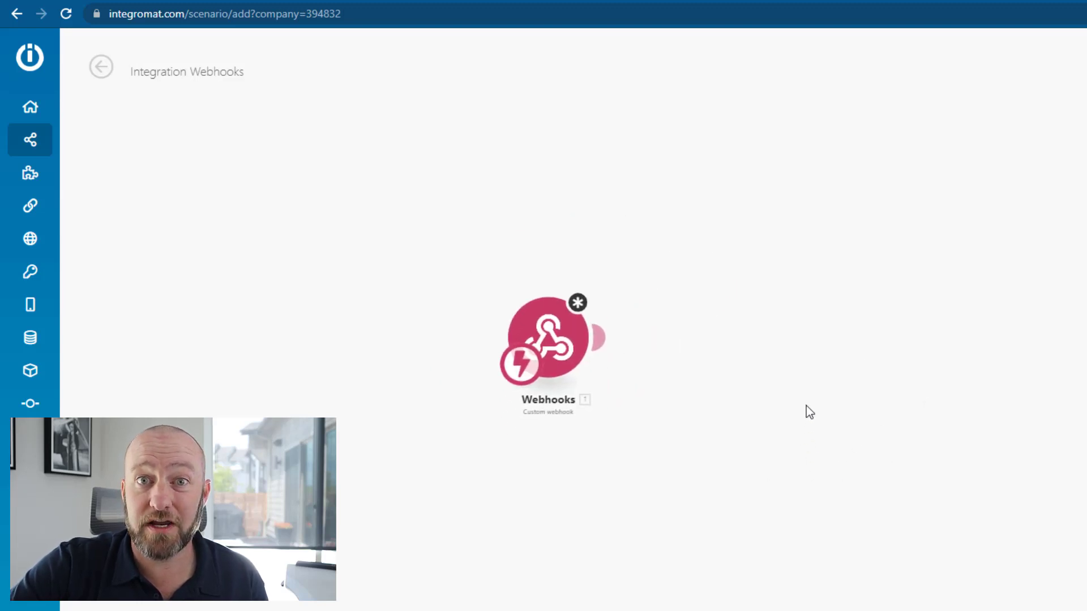
Step: Search 'rout' for a module after the Webhooks trigger and open the Flow Control tools
click(601, 337)
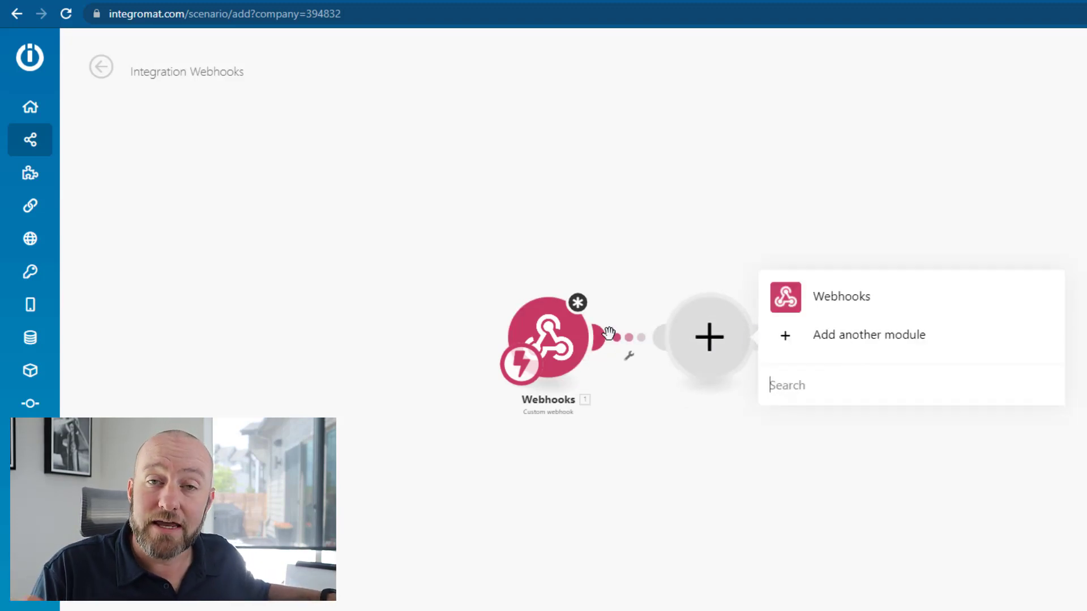
click(678, 361)
text(rout)
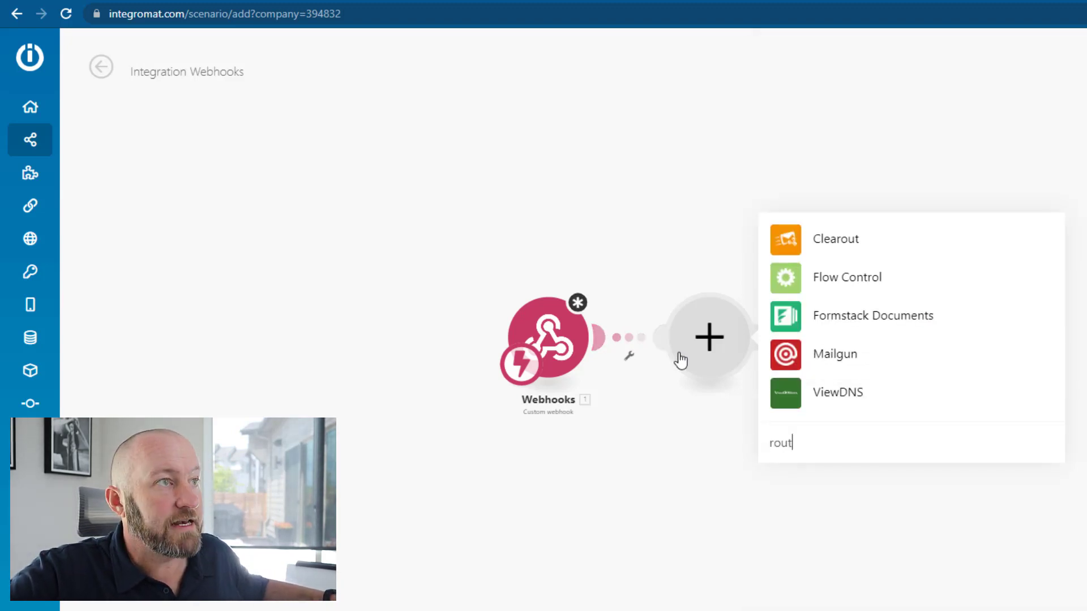
click(843, 253)
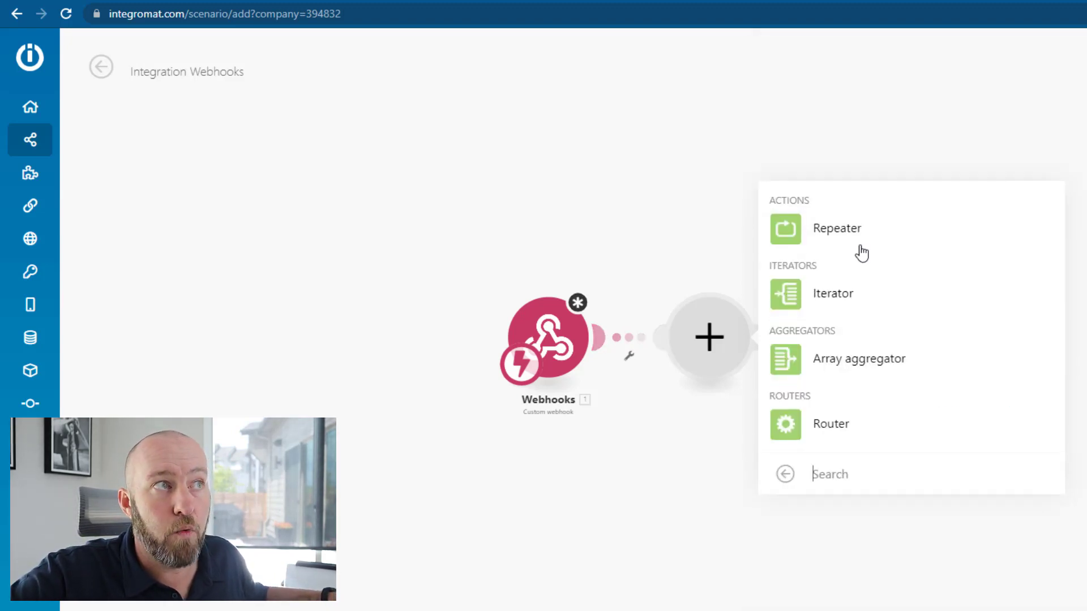
Step: Insert a three-branch Router after the Webhooks trigger and search 'air' for the top branch's app
click(822, 429)
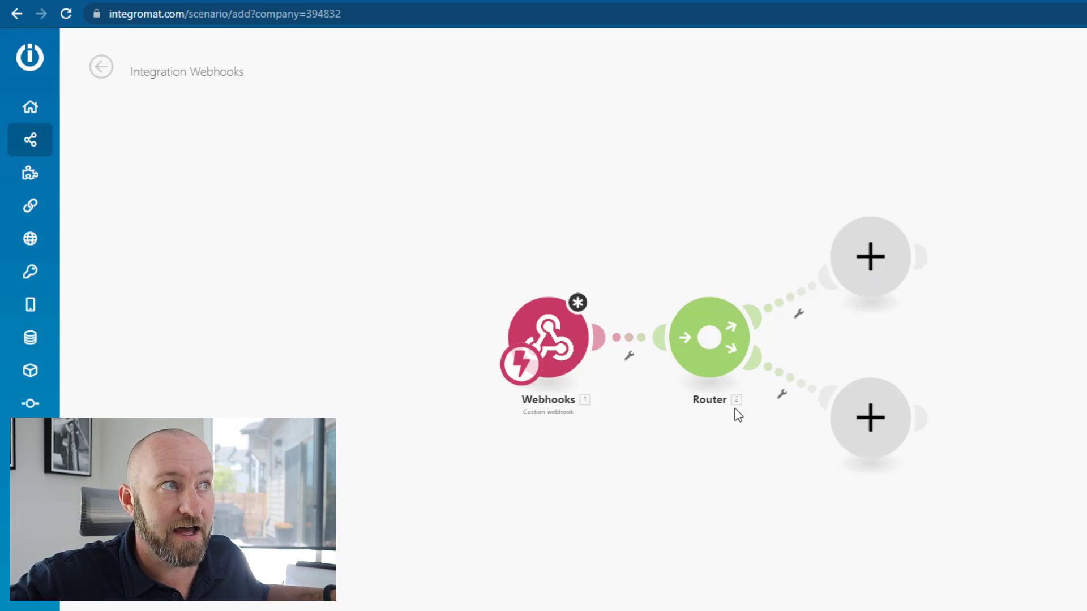
click(710, 339)
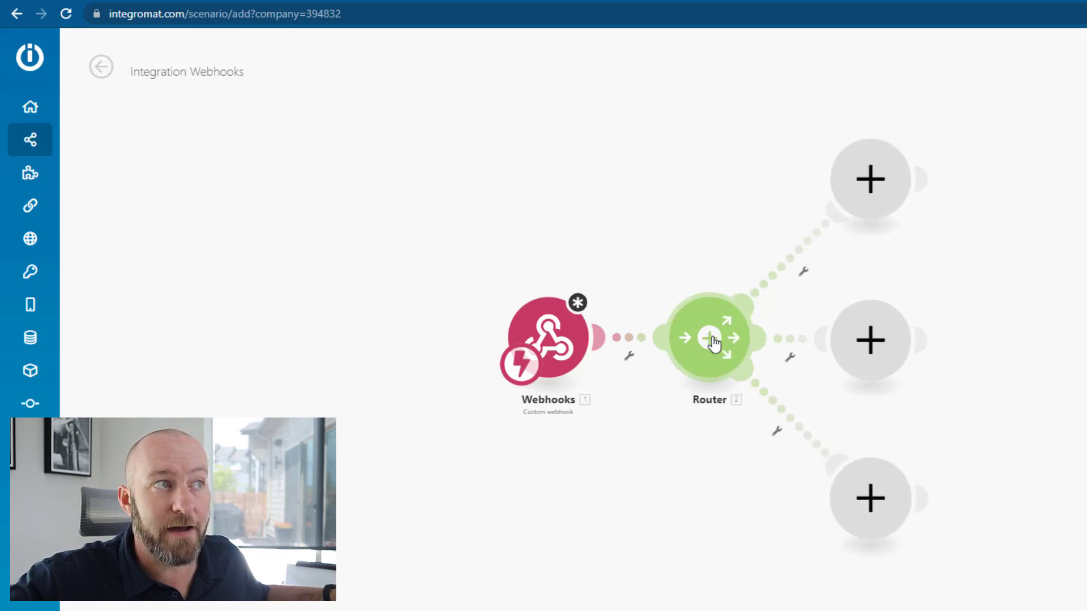
click(871, 182)
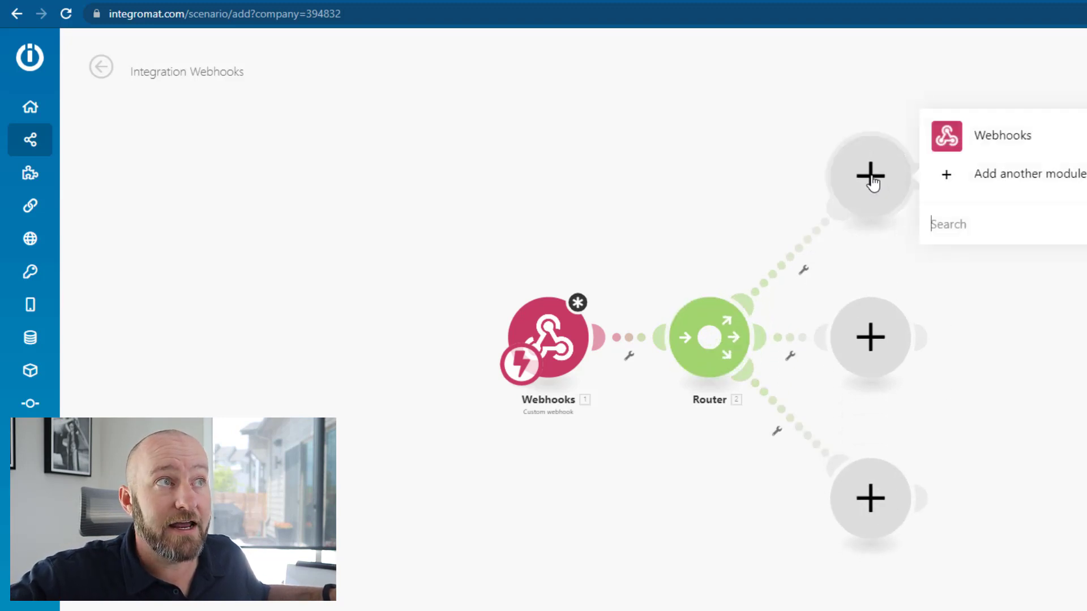
click(979, 226)
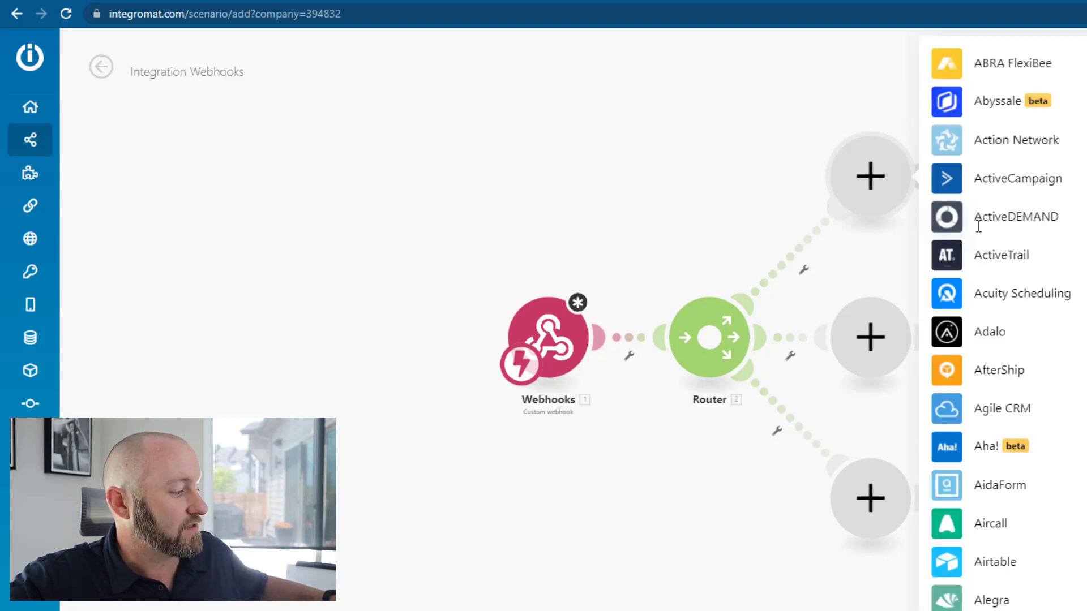
text(air)
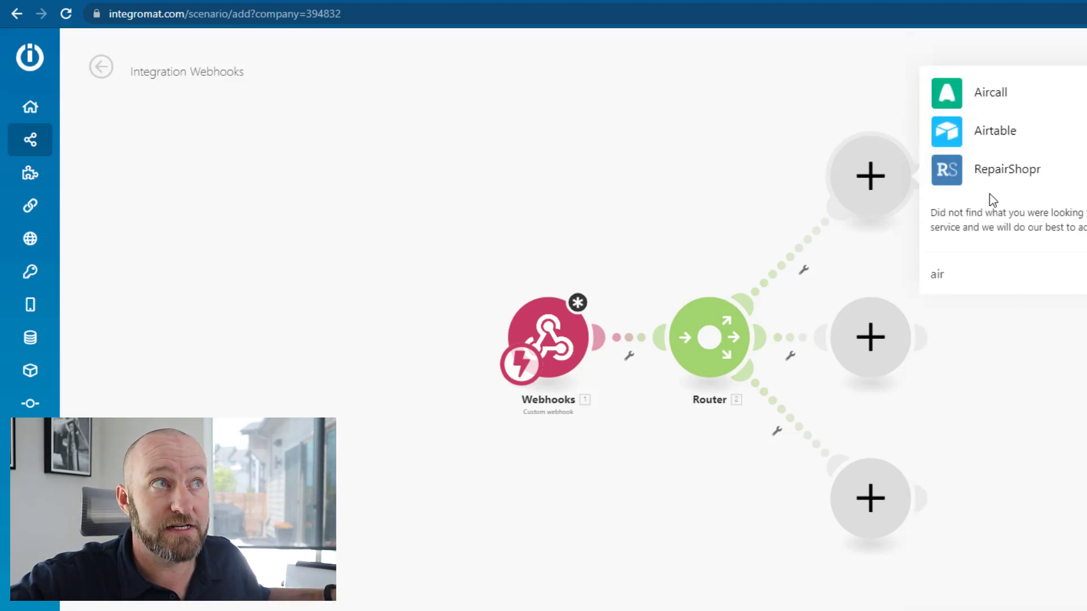
Step: Choose Airtable Create a Record for the top branch and Slack Create a Message for the middle branch
click(987, 135)
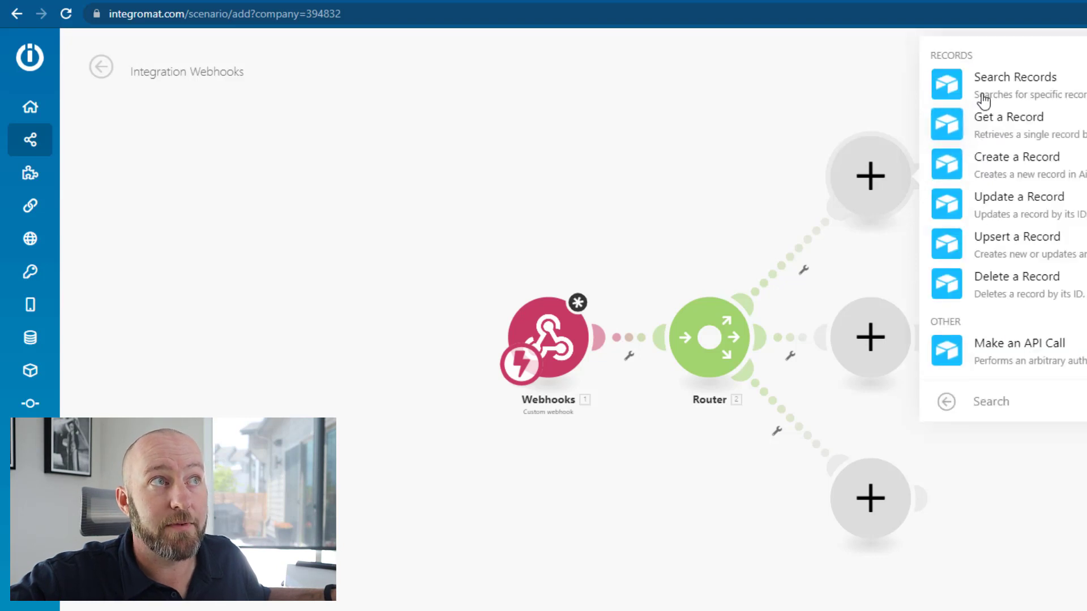
click(990, 162)
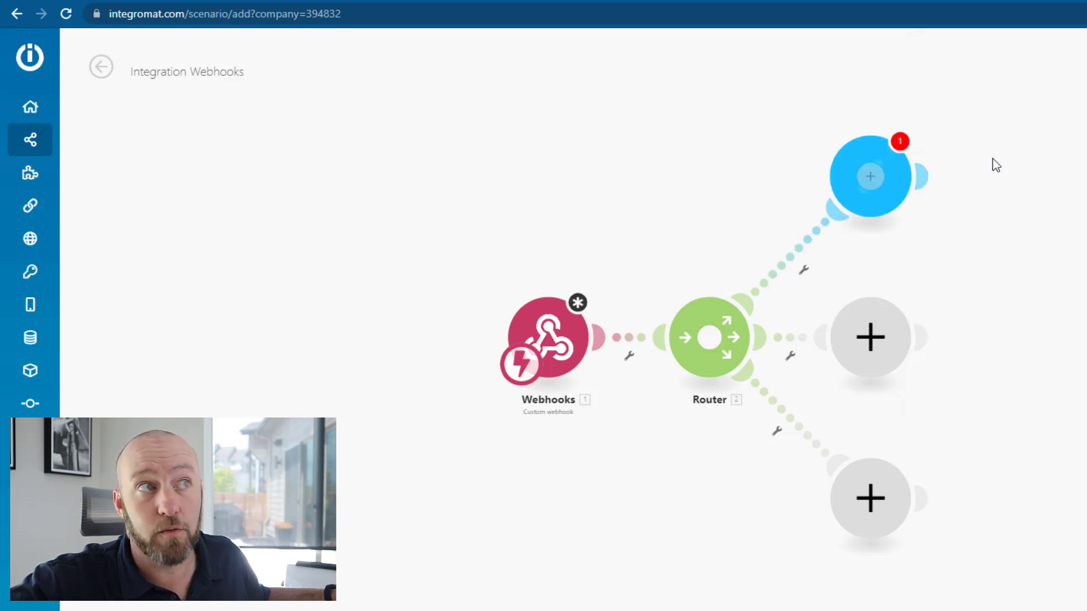
click(864, 347)
click(973, 399)
text(slac)
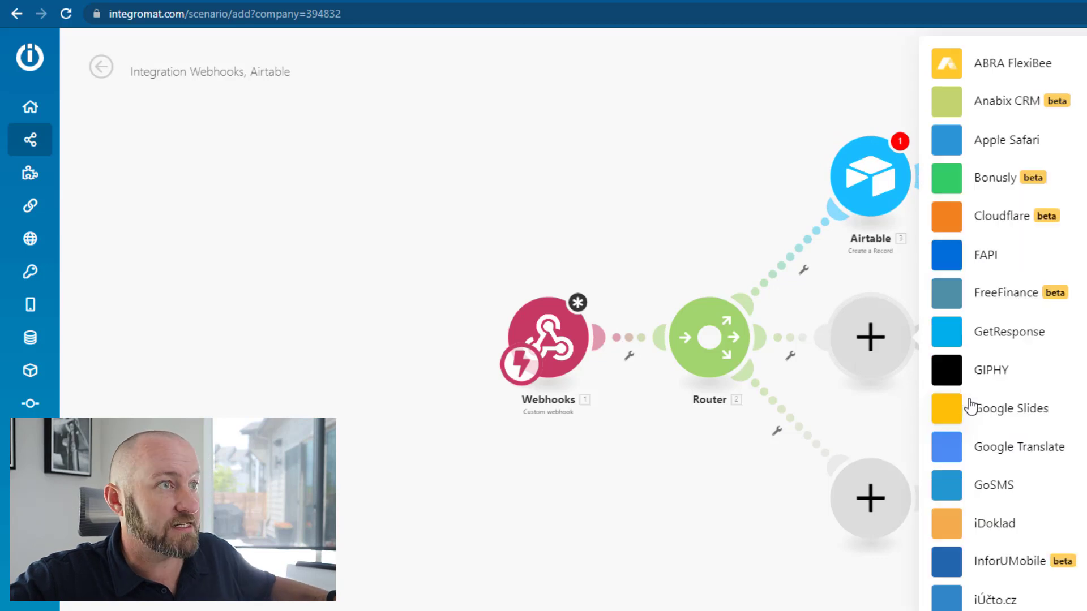
click(992, 317)
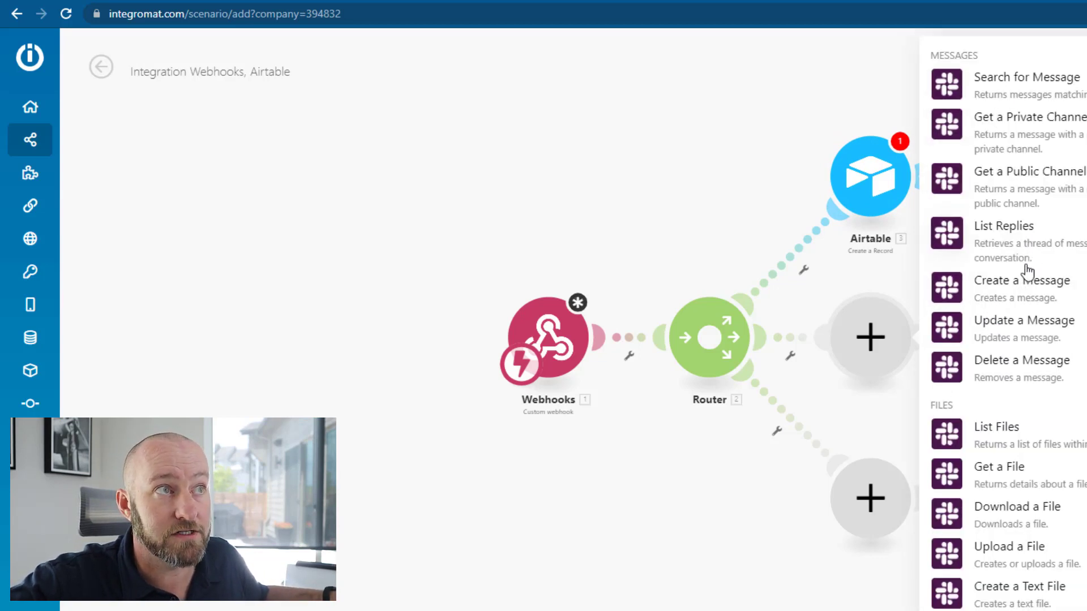
click(1018, 283)
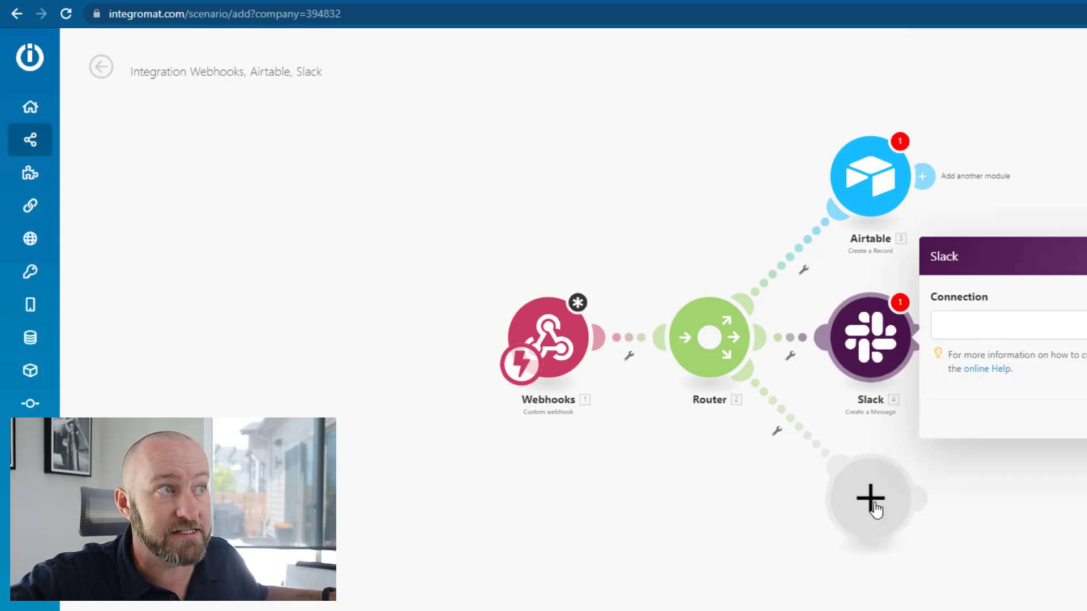
Step: Disable the Router's bottom route and bring up filter setup on the Webhooks–Router link
click(777, 434)
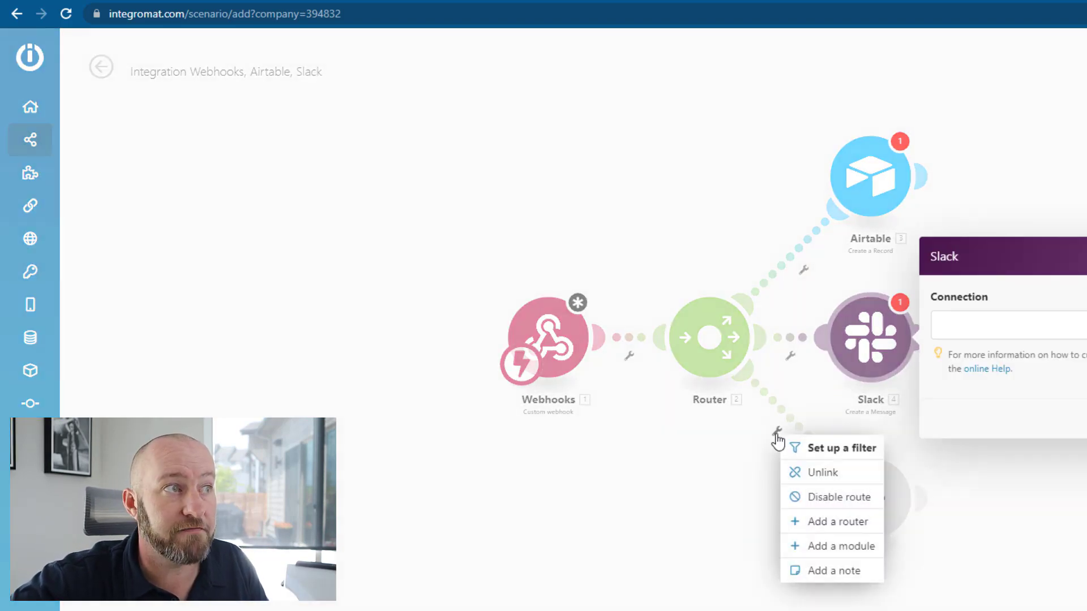
click(822, 498)
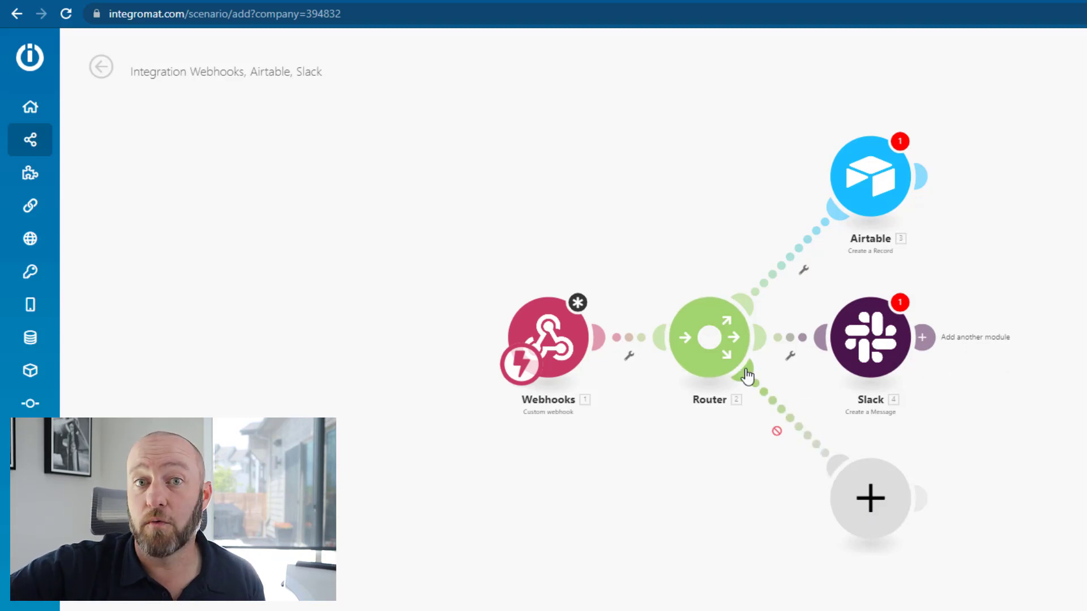
click(660, 342)
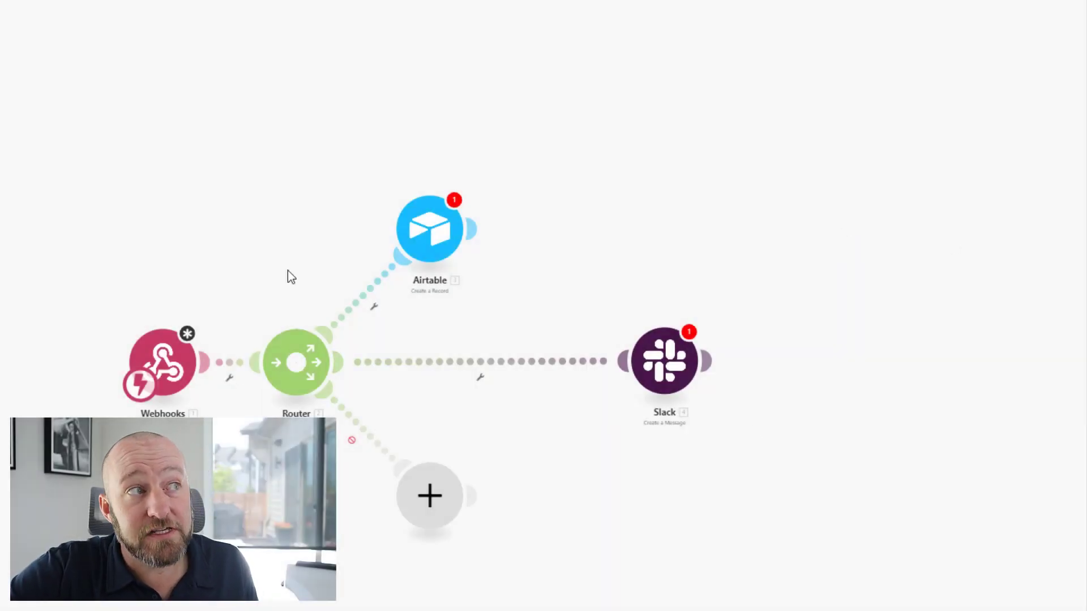
Step: Add the note 'example note' to the Slack module, then reopen its notes
right_click(665, 386)
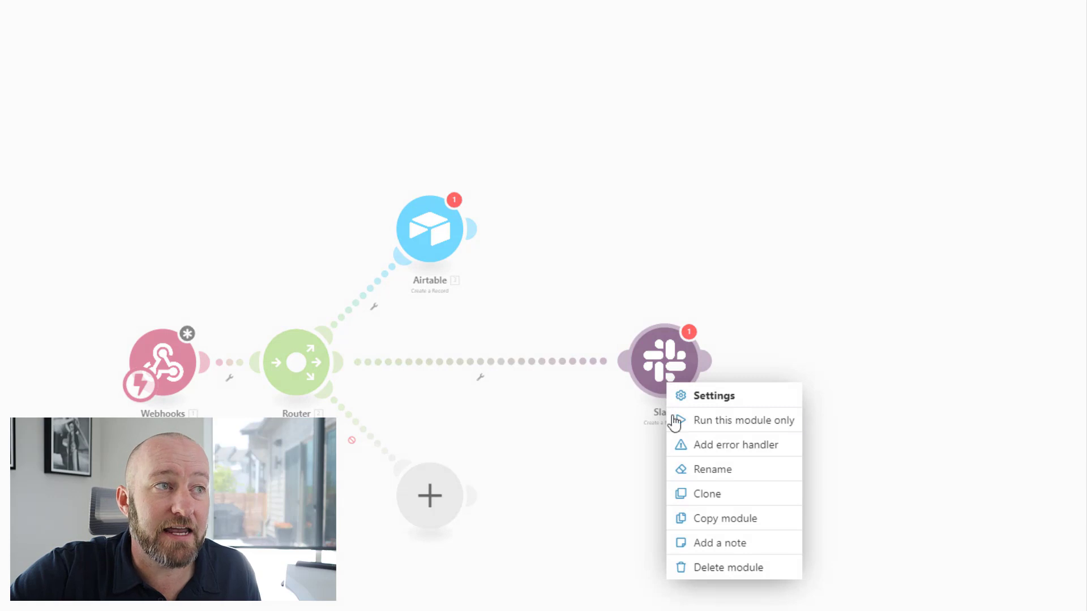
click(710, 544)
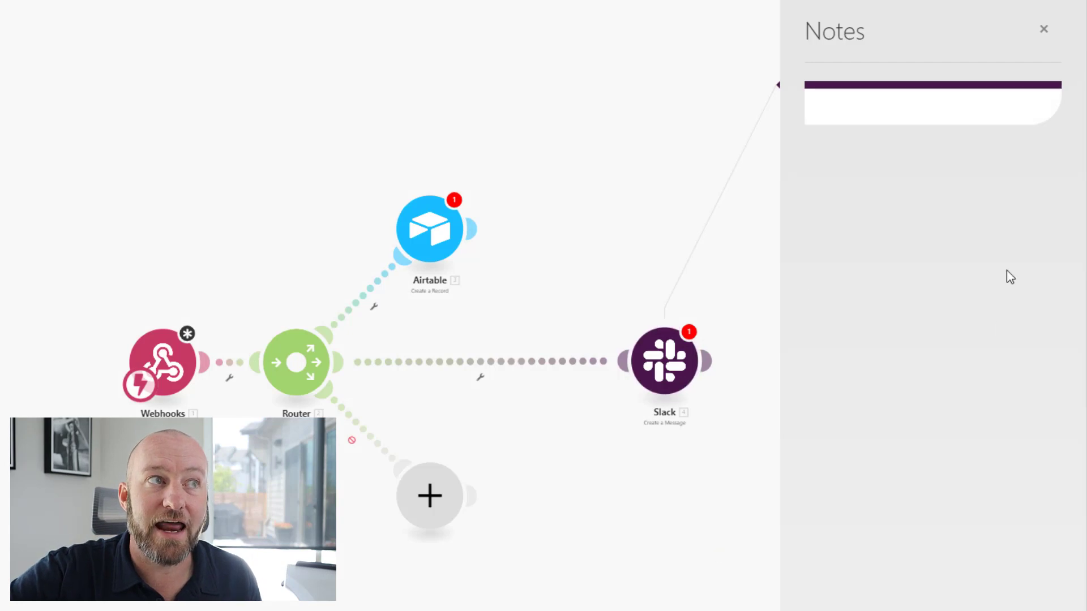
text(example note)
key(Return)
key(Escape)
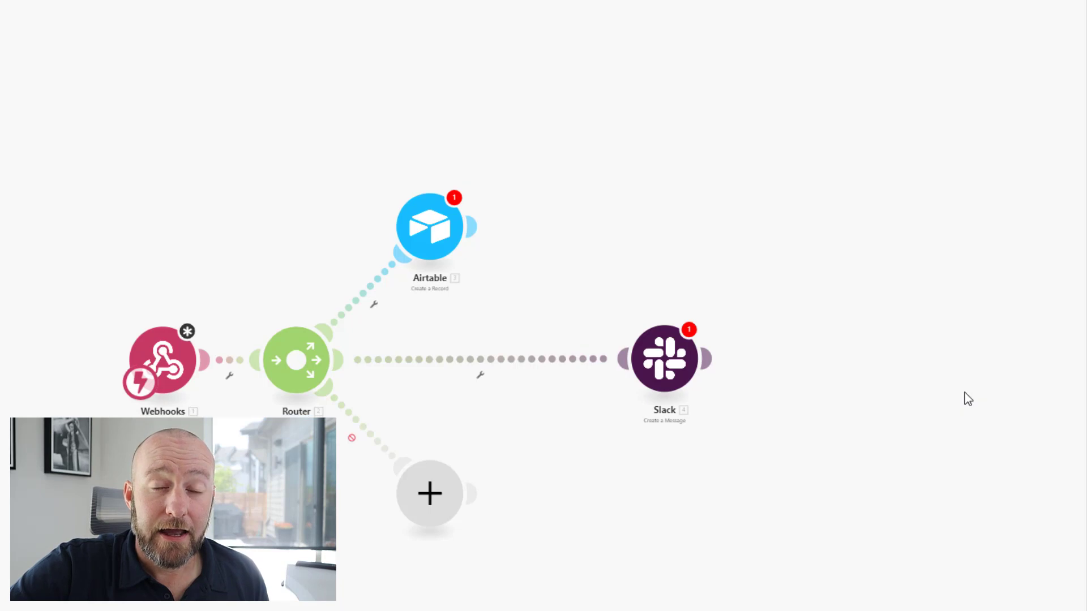
right_click(669, 374)
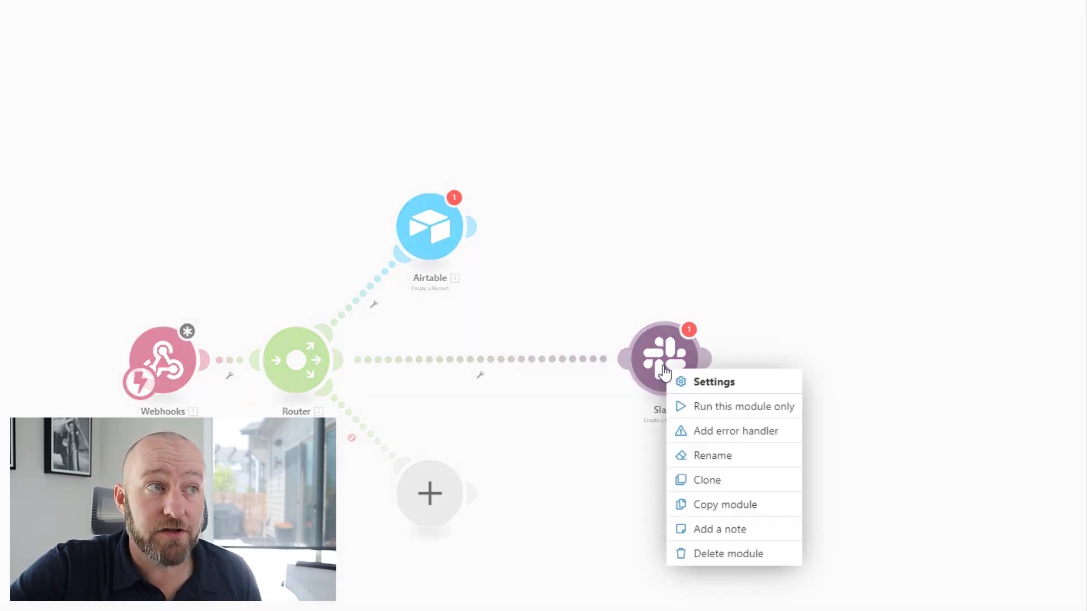
click(725, 529)
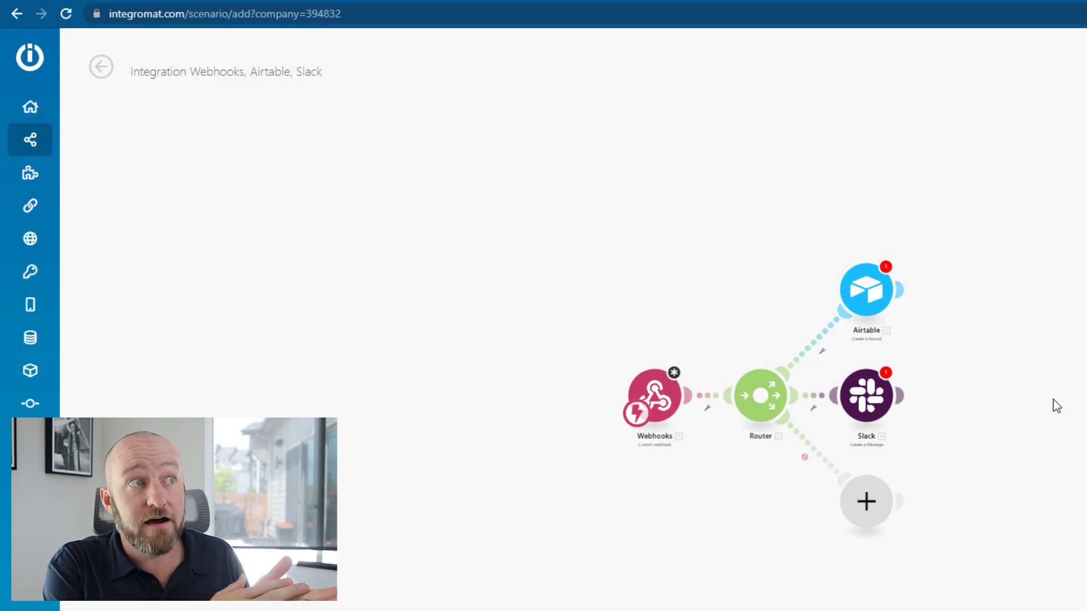
Step: Drag the Slack module farther to the right of the Router
scroll(1052, 399, up, 3)
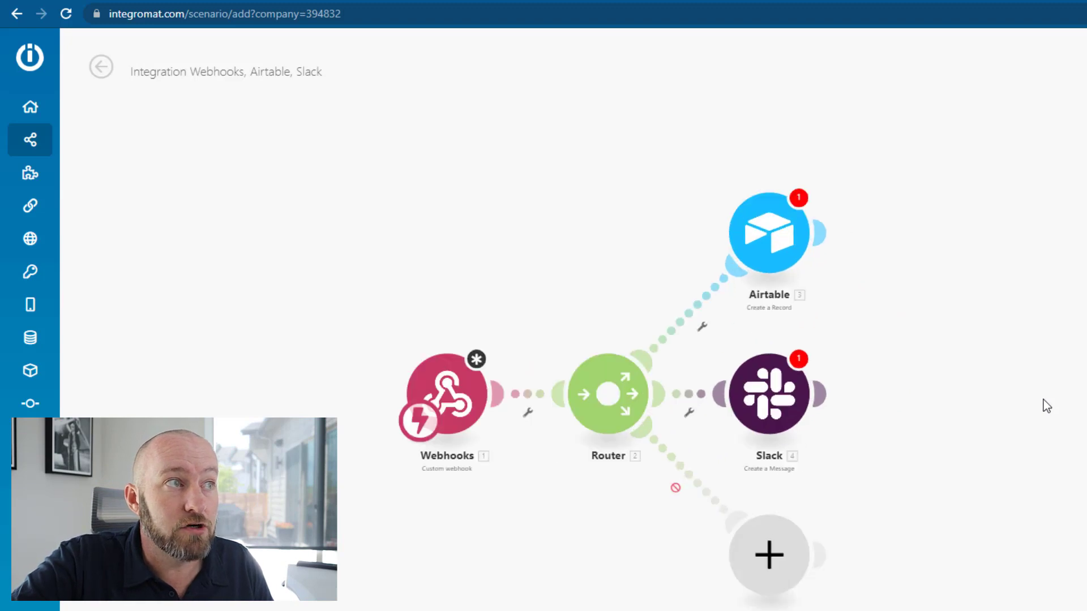
scroll(1044, 399, down, 3)
drag(812, 396, 1043, 394)
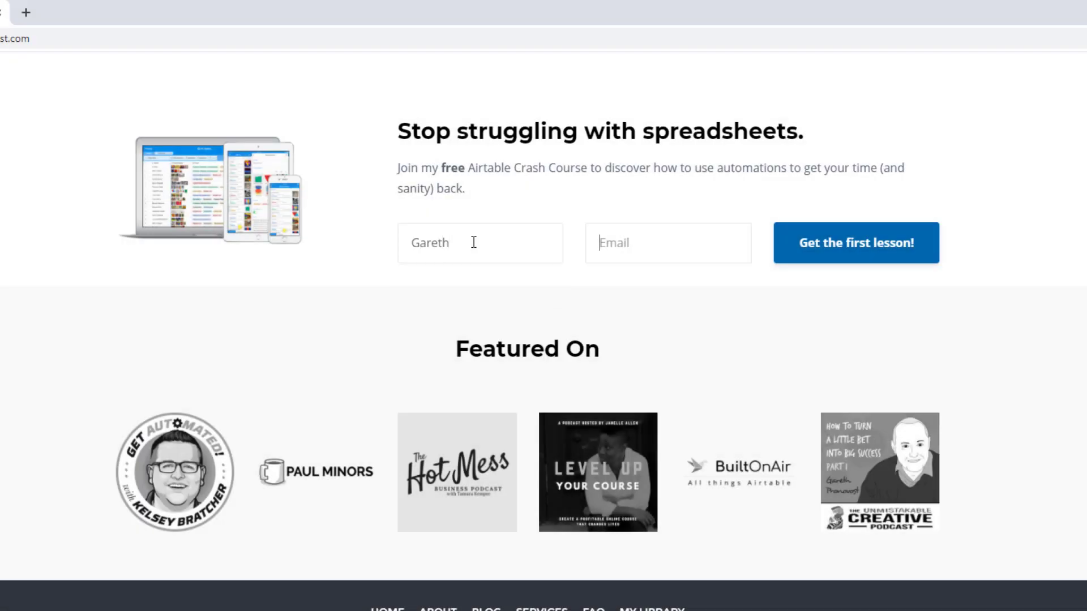
Step: Enter a first name in the crash-course signup and accept the suggested e-mail address
text(garet)
key(Down)
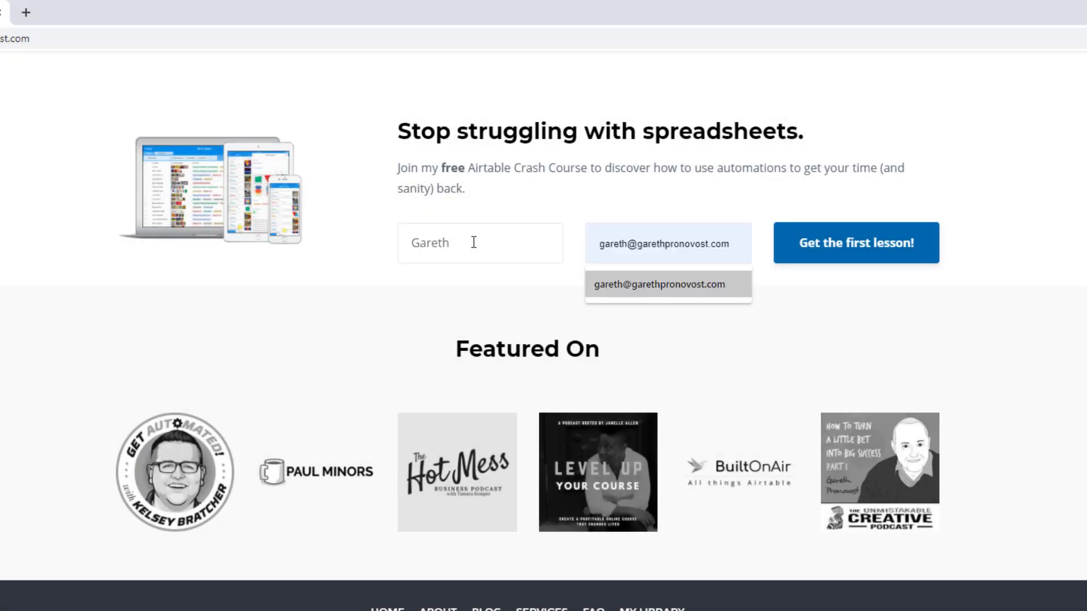
key(Return)
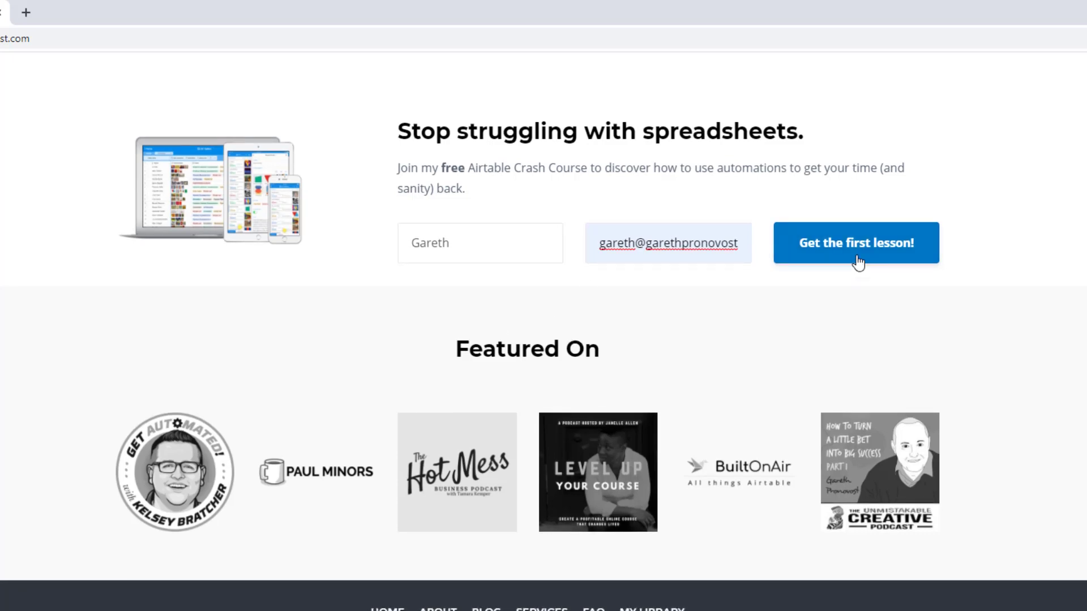
Step: Go to the Airtable consulting Services page and scroll down to its three support options
scroll(858, 263, up, 20)
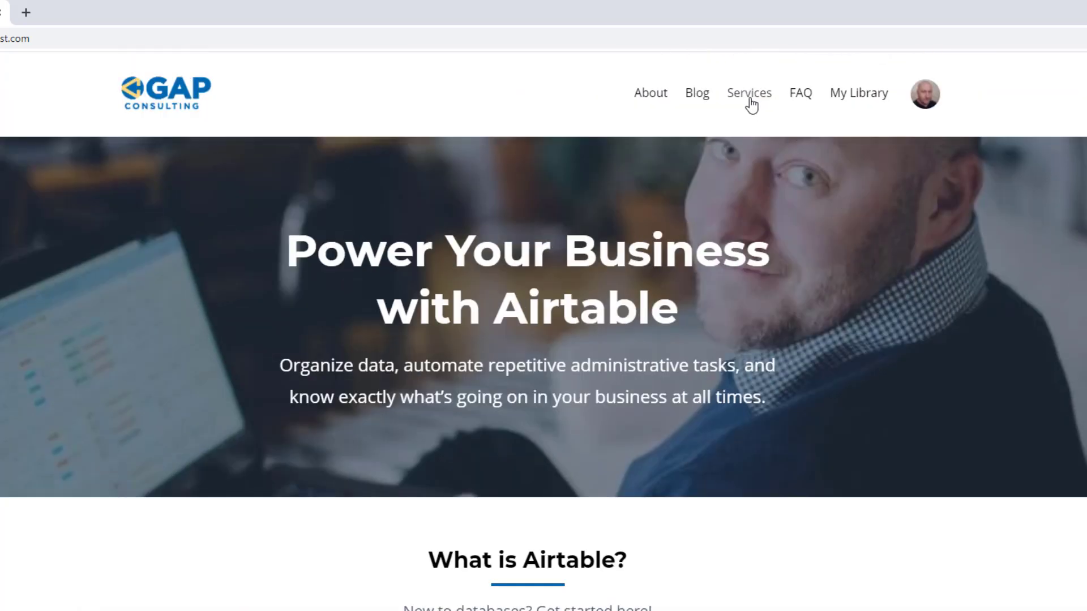
click(749, 94)
scroll(402, 380, down, 10)
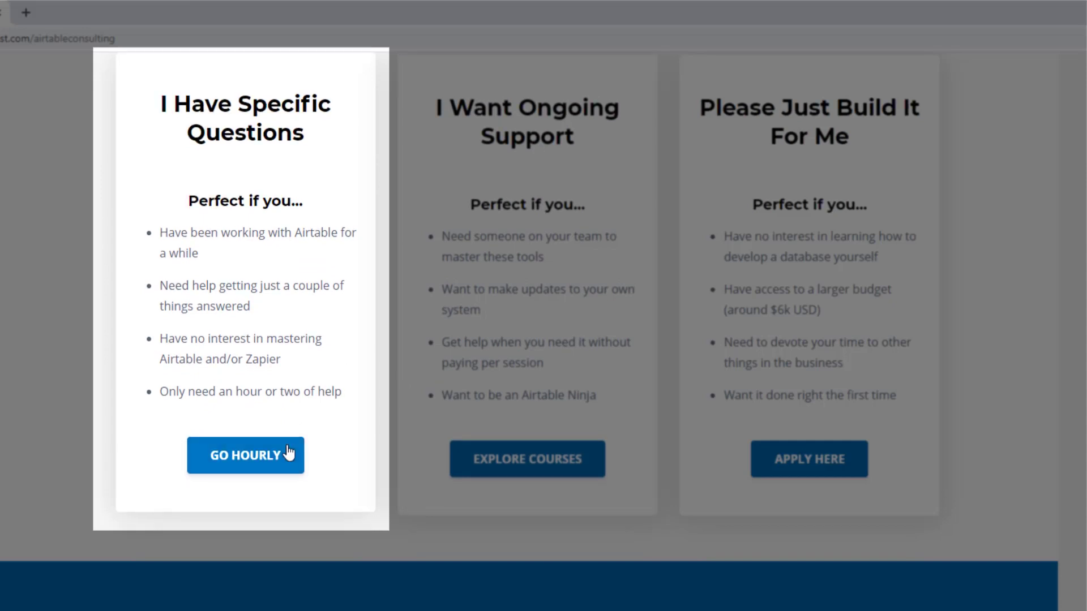